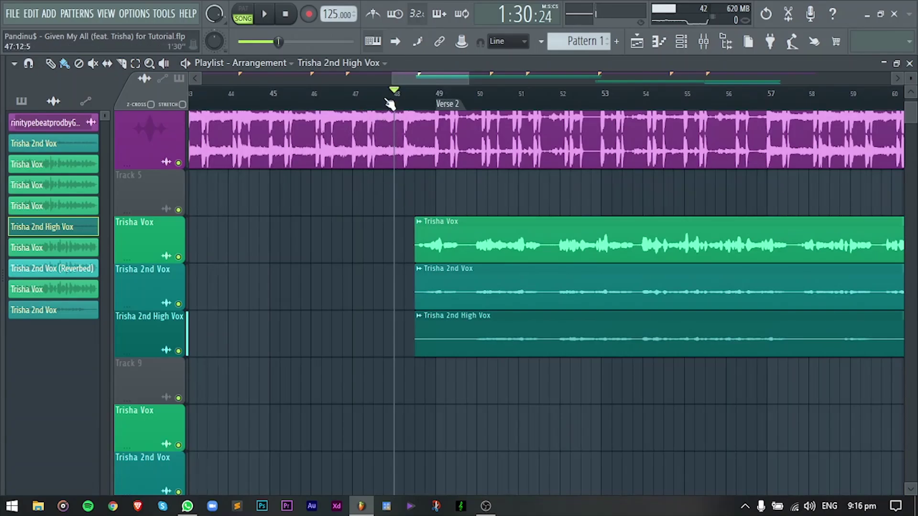
Step: Play the arrangement from bar 47 through Verse 2 and check the mixer levels during playback
{"action": "left_click_drag", "start_coordinate": [386, 100], "coordinate": [353, 104]}
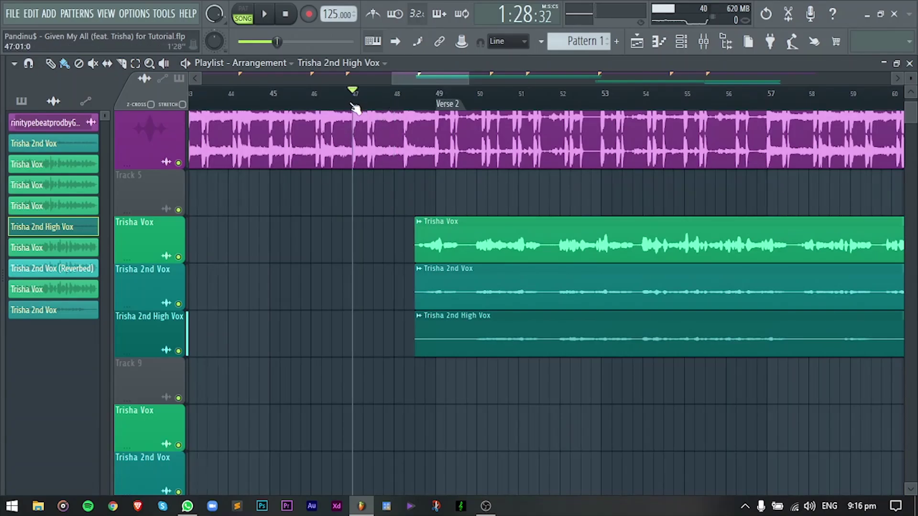
{"action": "scroll", "coordinate": [357, 153], "scroll_direction": "down", "scroll_amount": 8}
{"action": "scroll", "coordinate": [511, 216], "scroll_direction": "up", "scroll_amount": 4}
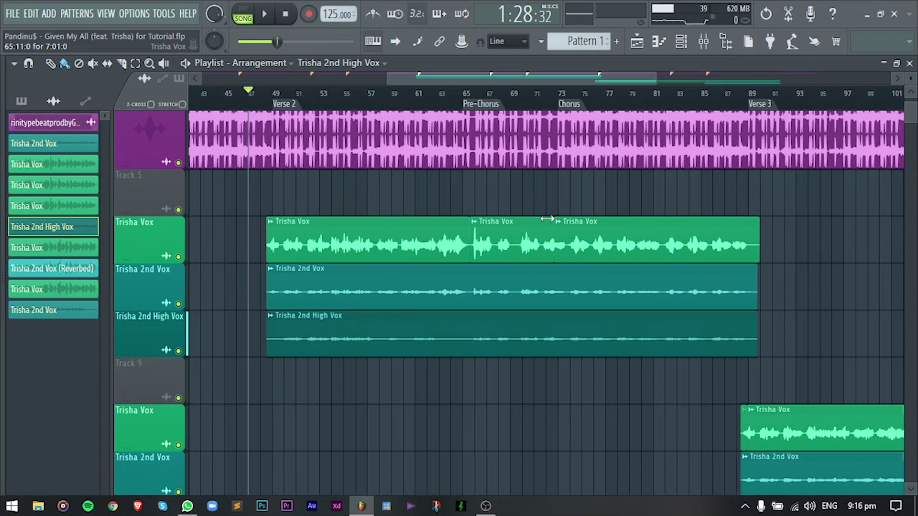
{"action": "key", "text": "space"}
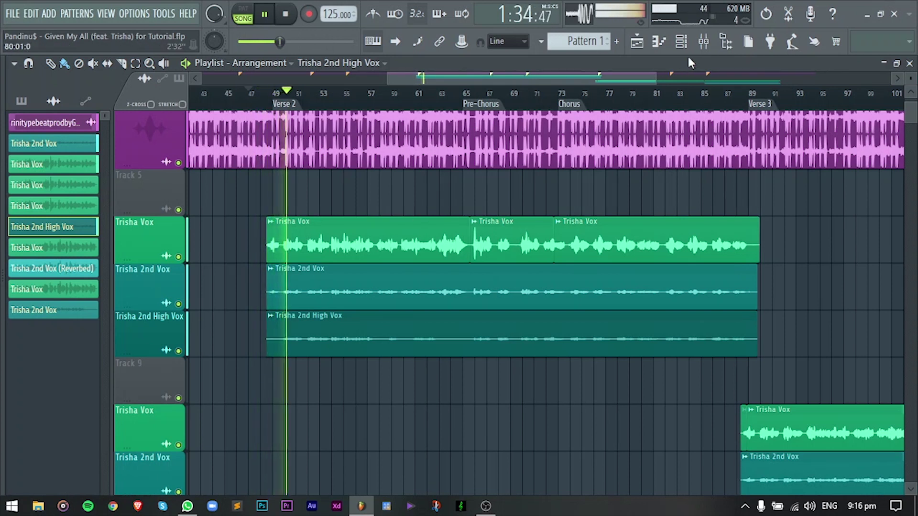
{"action": "left_click", "coordinate": [702, 45]}
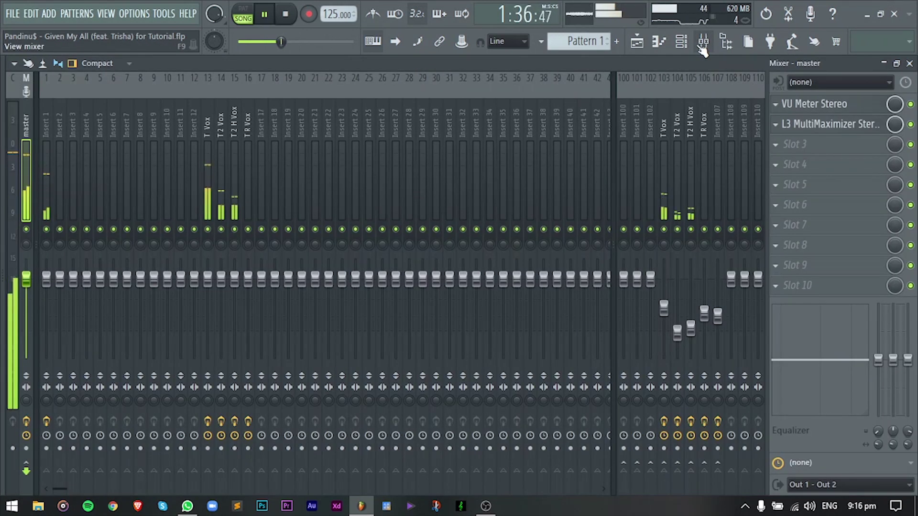
{"action": "left_click", "coordinate": [637, 42]}
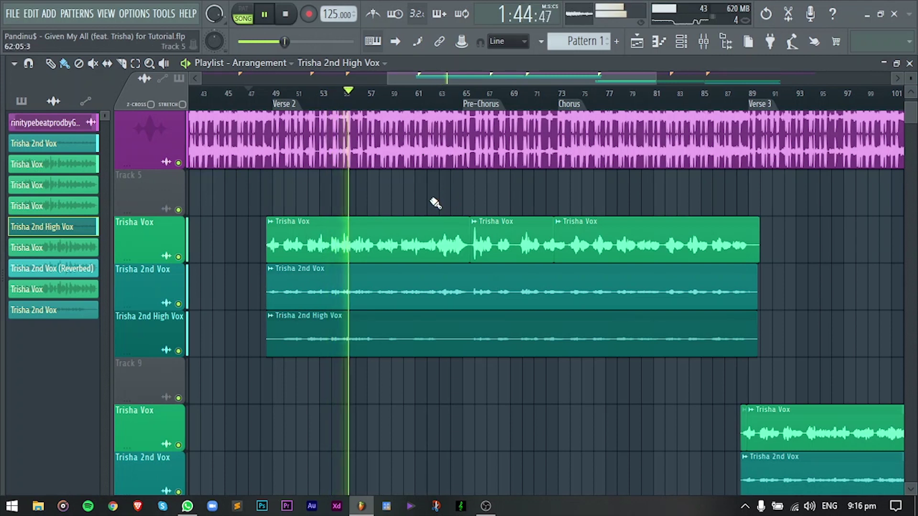
{"action": "scroll", "coordinate": [435, 203], "scroll_direction": "up", "scroll_amount": 1}
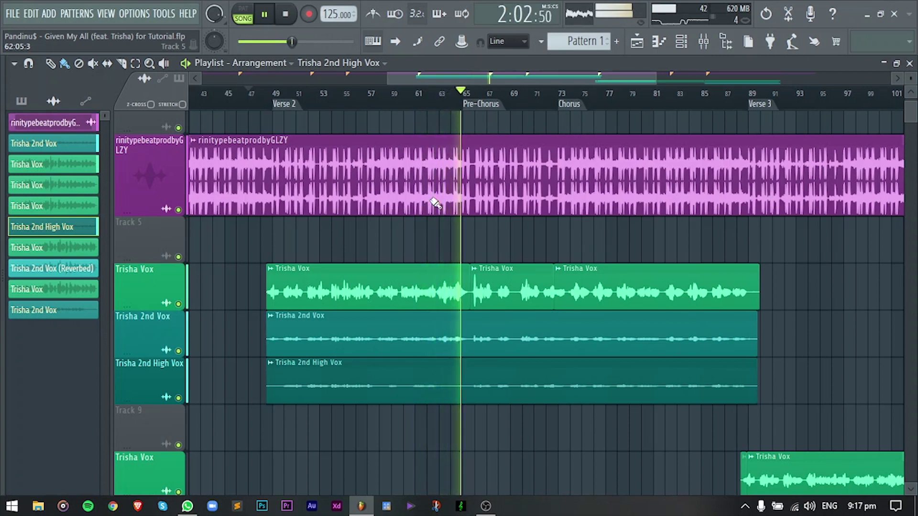
{"action": "key", "text": "space"}
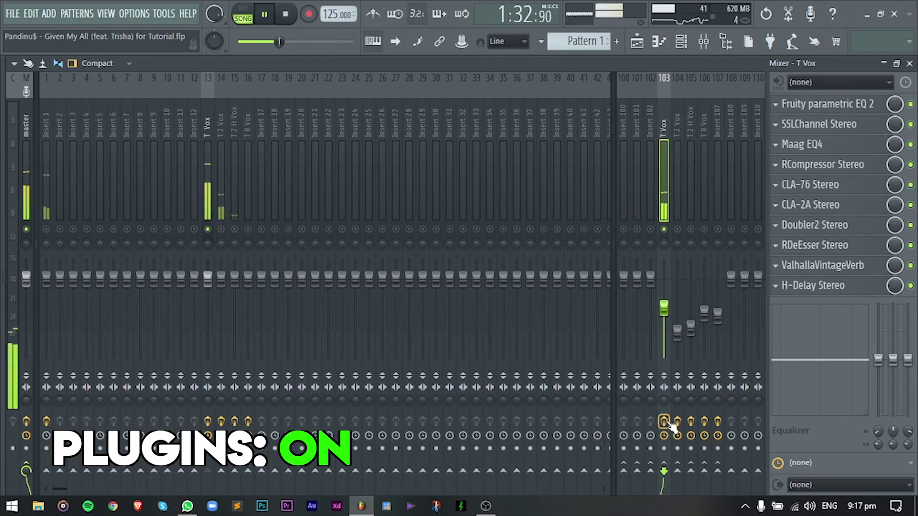
Step: Compare the vocal during playback with all effects on the insert 103 T Vox track switched off and on
{"action": "left_click", "coordinate": [664, 421]}
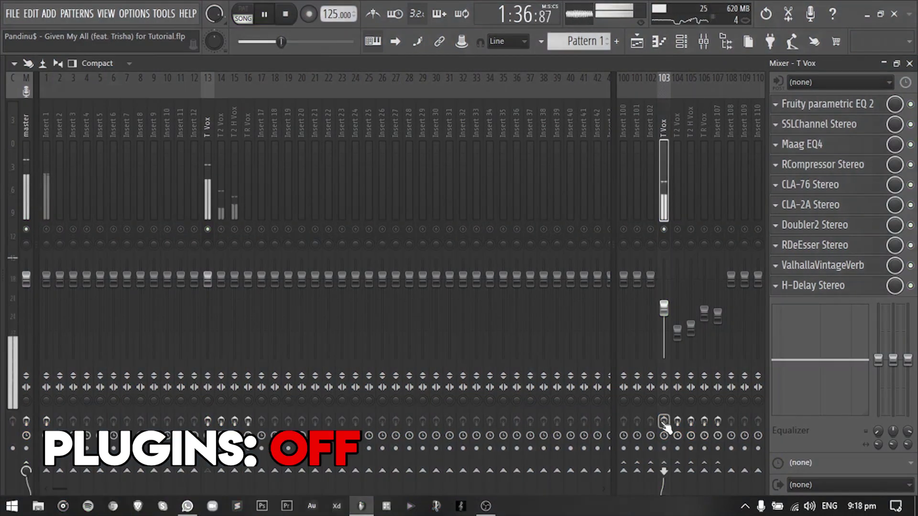
{"action": "left_click", "coordinate": [665, 422]}
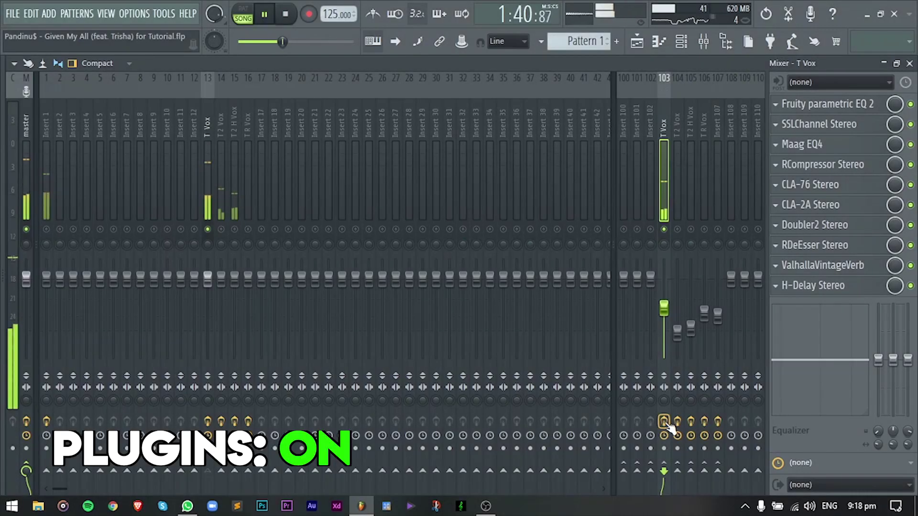
{"action": "left_click", "coordinate": [664, 421]}
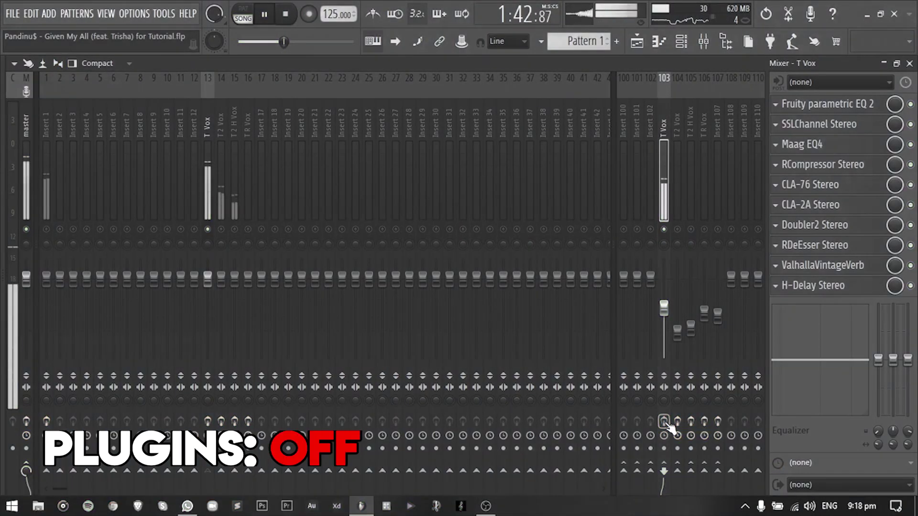
{"action": "left_click", "coordinate": [668, 423]}
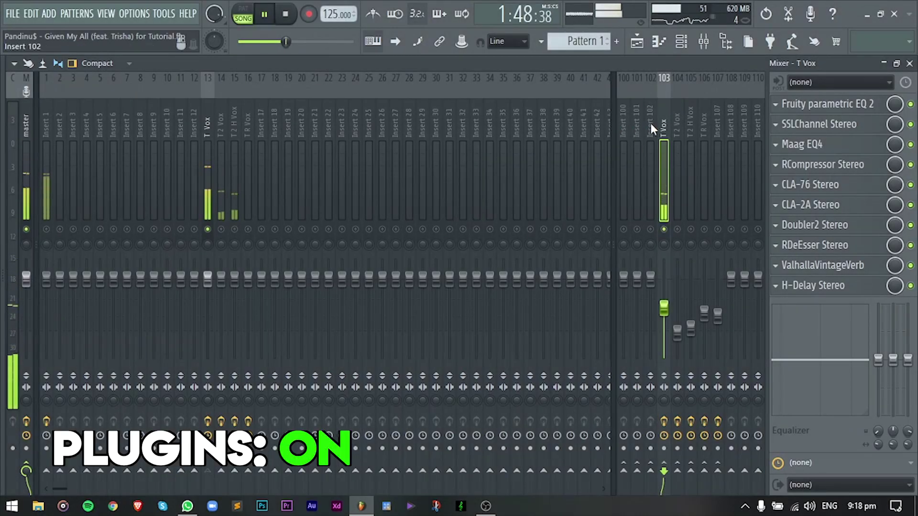
{"action": "key", "text": "space"}
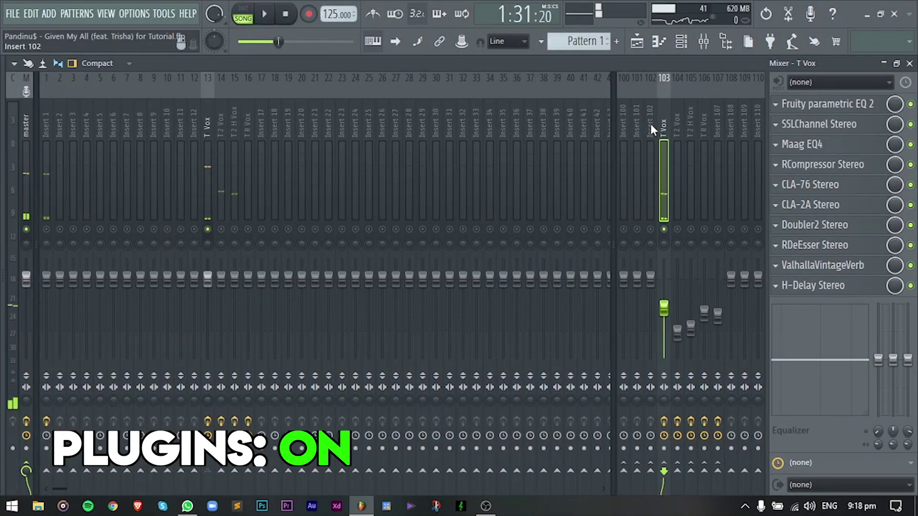
Step: Bypass every plugin on the insert 103 T Vox track and review the NS1 noise suppressor on the insert 13 T Vox track
{"action": "left_click", "coordinate": [910, 285]}
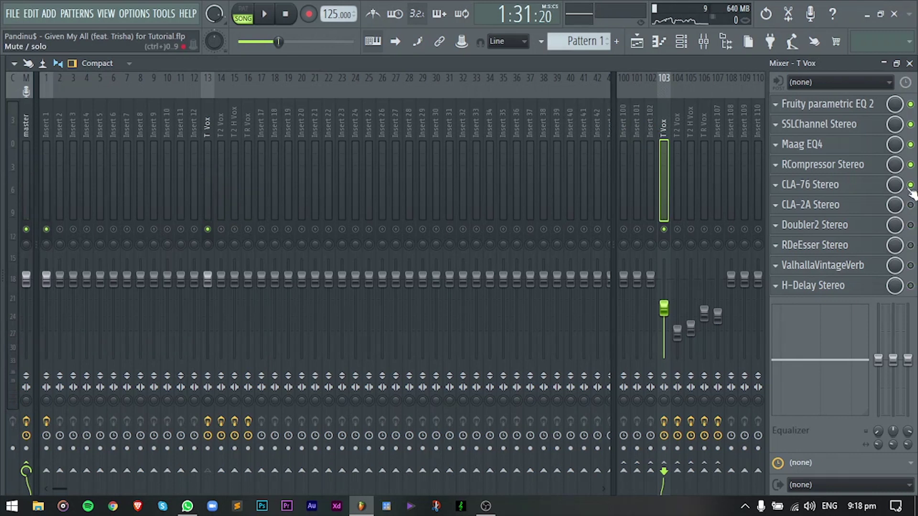
{"action": "left_click", "coordinate": [207, 177]}
{"action": "left_click", "coordinate": [804, 104]}
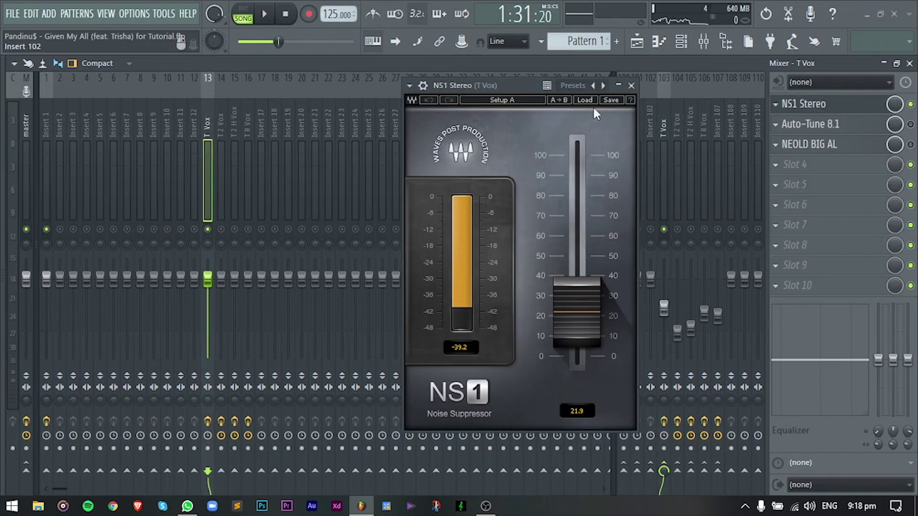
{"action": "mouse_move", "coordinate": [519, 92]}
{"action": "left_mouse_down"}
{"action": "mouse_move", "coordinate": [527, 88]}
{"action": "mouse_move", "coordinate": [492, 86]}
{"action": "mouse_move", "coordinate": [530, 85]}
{"action": "left_mouse_up"}
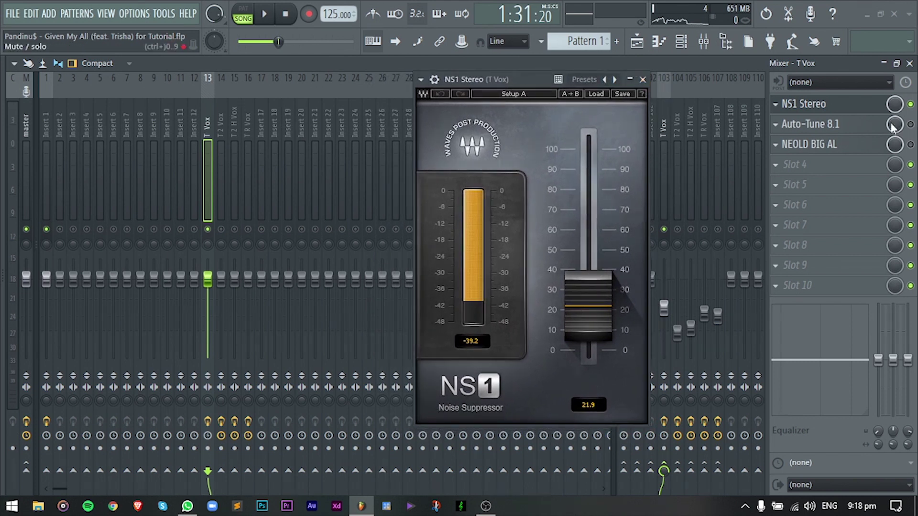
{"action": "left_click", "coordinate": [643, 79]}
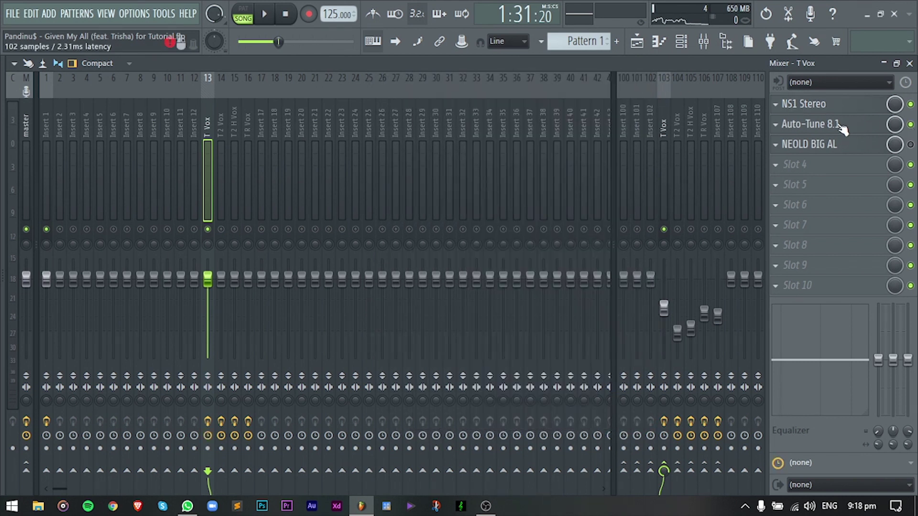
Step: Open Auto-Tune 8.1 on the insert 13 T Vox track and listen to the vocal with its pitch correction active
{"action": "left_click", "coordinate": [794, 128]}
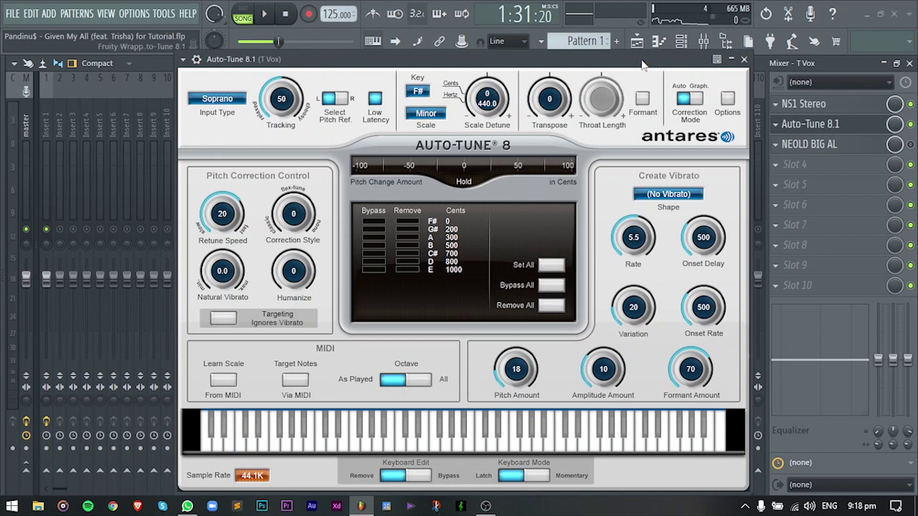
{"action": "key", "text": "space"}
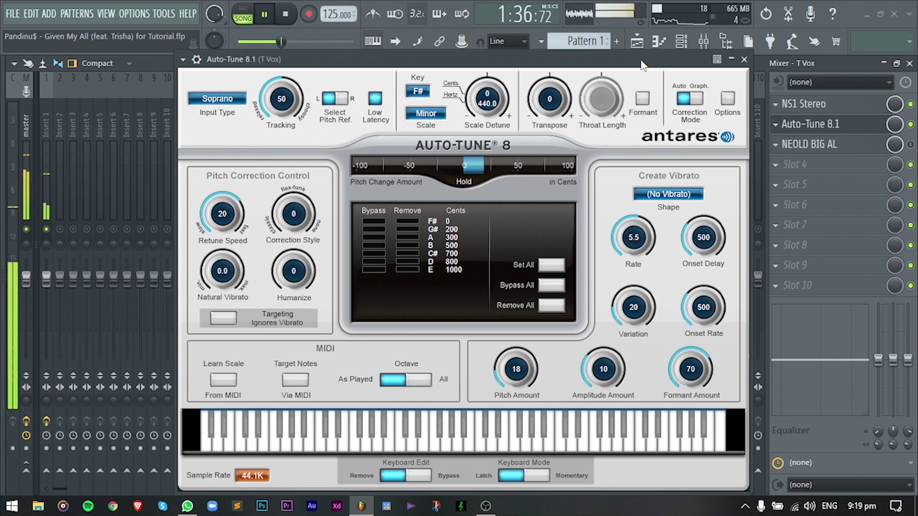
{"action": "key", "text": "space"}
{"action": "left_click", "coordinate": [744, 59]}
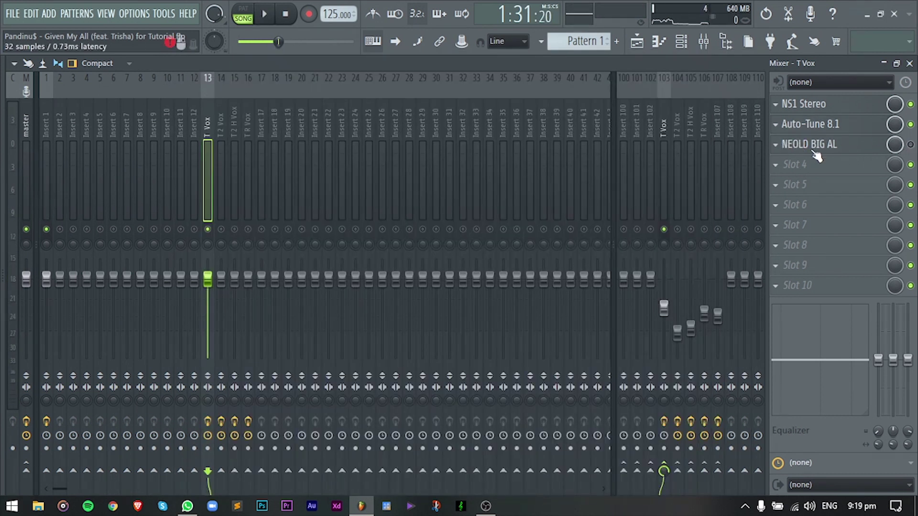
Step: Enable Fruity parametric EQ 2 on the insert 103 T Vox track and play the song to view its EQ curve
{"action": "left_click", "coordinate": [665, 152]}
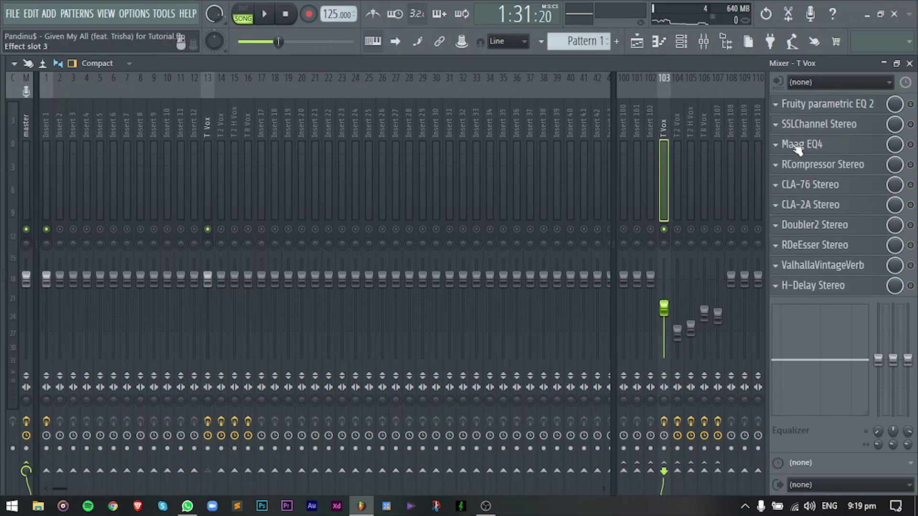
{"action": "left_click", "coordinate": [827, 104]}
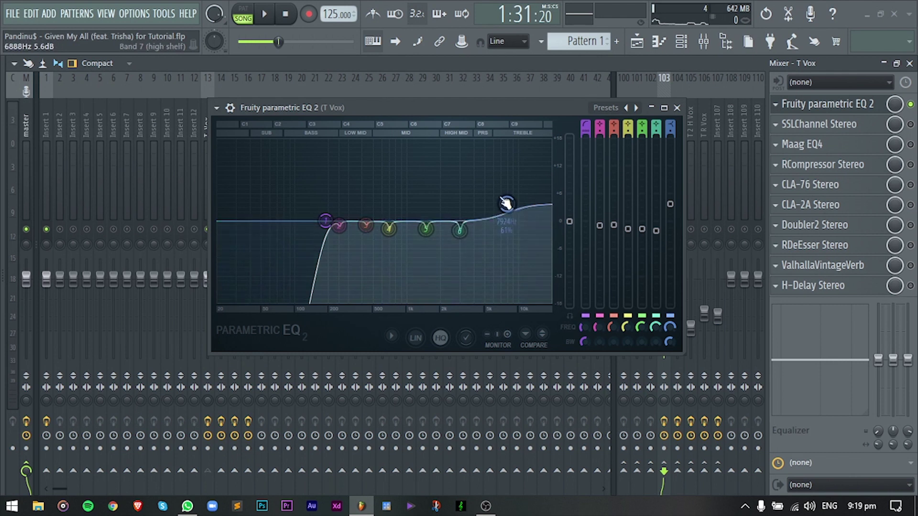
{"action": "key", "text": "space"}
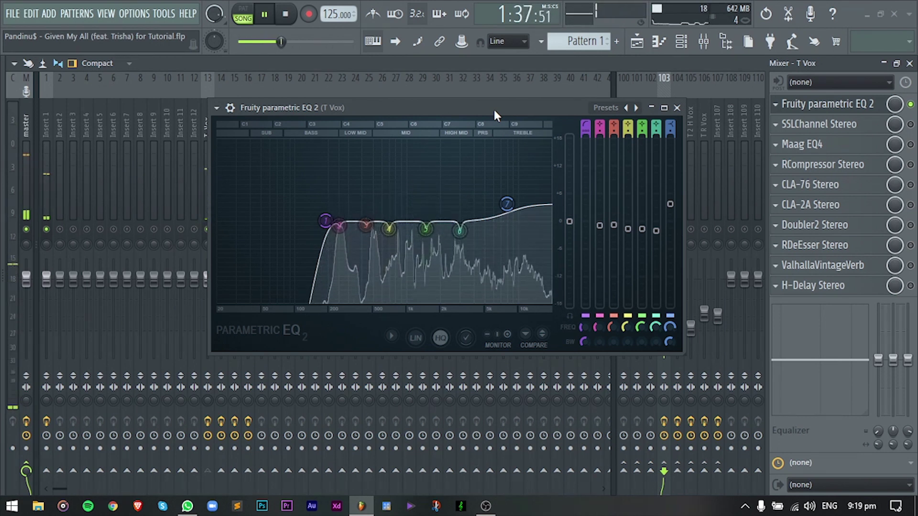
{"action": "key", "text": "space"}
{"action": "left_click", "coordinate": [677, 108]}
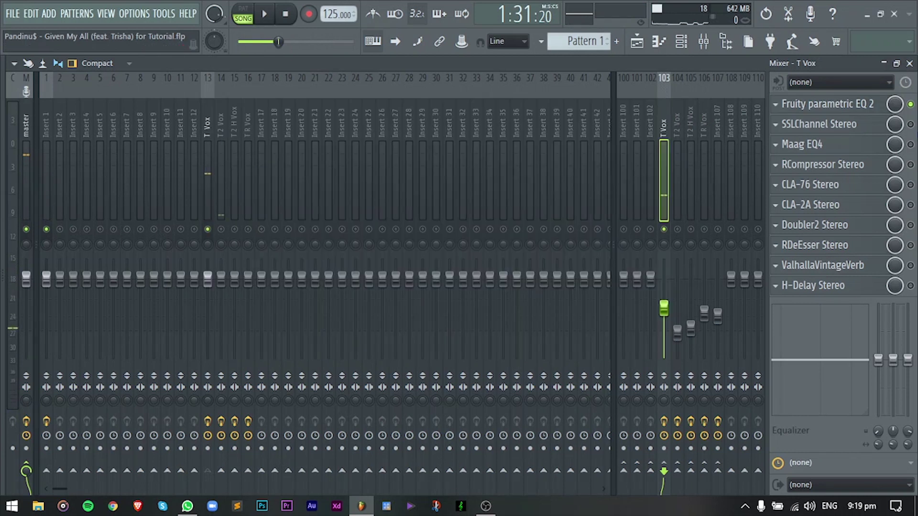
Step: Enable SSLChannel on the insert 103 T Vox track and try its HMF, HF and LF equalizer knobs during playback
{"action": "left_click", "coordinate": [827, 125]}
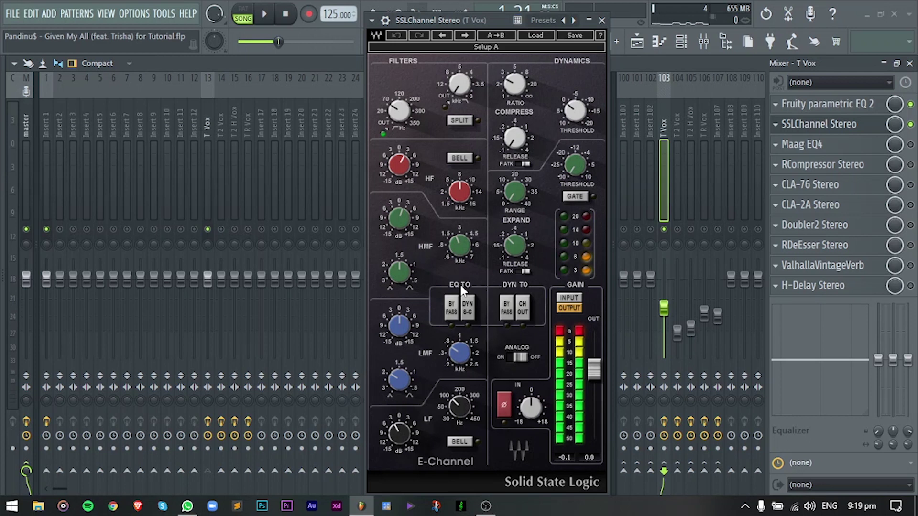
{"action": "key", "text": "space"}
{"action": "left_click_drag", "start_coordinate": [460, 245], "coordinate": [460, 251]}
{"action": "mouse_move", "coordinate": [400, 219]}
{"action": "left_mouse_down"}
{"action": "mouse_move", "coordinate": [399, 197]}
{"action": "mouse_move", "coordinate": [400, 216]}
{"action": "left_mouse_up"}
{"action": "left_click_drag", "start_coordinate": [401, 168], "coordinate": [404, 180]}
{"action": "mouse_move", "coordinate": [399, 432]}
{"action": "left_mouse_down"}
{"action": "mouse_move", "coordinate": [398, 411]}
{"action": "mouse_move", "coordinate": [398, 430]}
{"action": "left_mouse_up"}
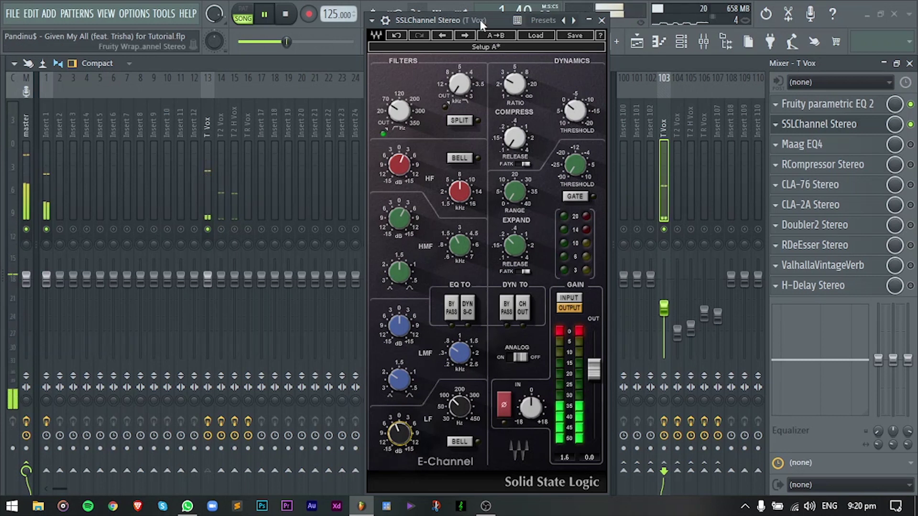
{"action": "key", "text": "space"}
{"action": "left_click", "coordinate": [601, 20]}
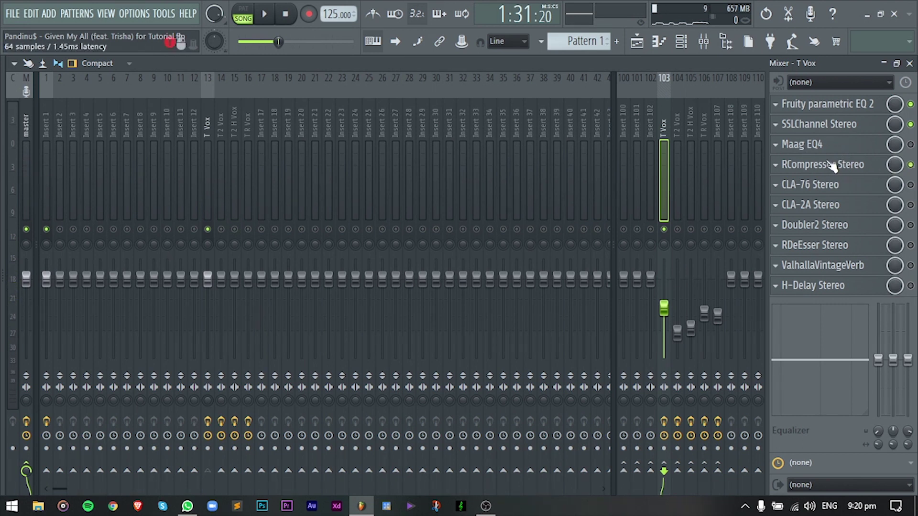
Step: Enable RCompressor and CLA-76 on the insert 103 T Vox track, comparing playback with CLA-76 bypassed and active
{"action": "left_click", "coordinate": [831, 167]}
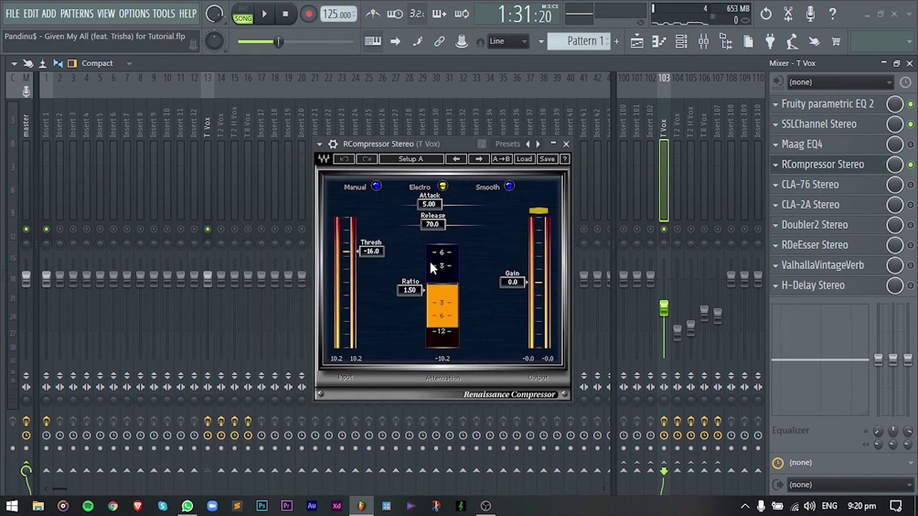
{"action": "left_click", "coordinate": [566, 144]}
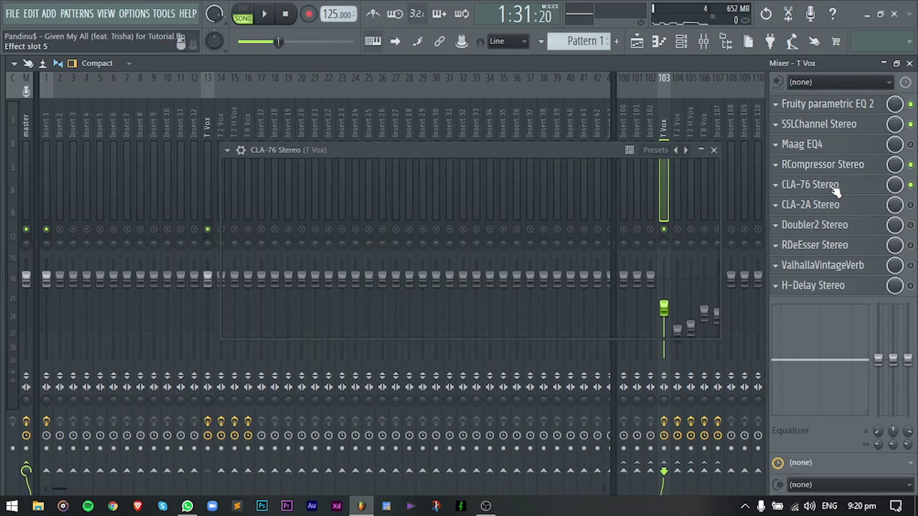
{"action": "left_click", "coordinate": [834, 189]}
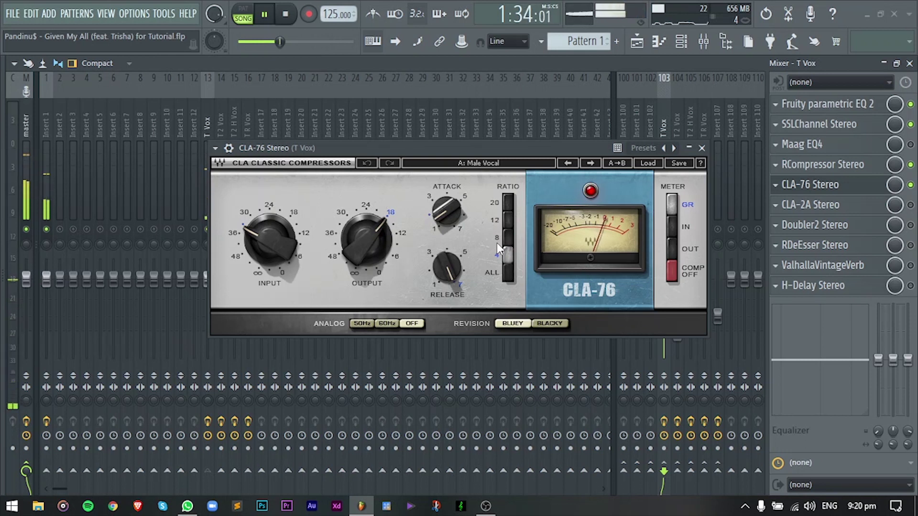
{"action": "left_click", "coordinate": [910, 185]}
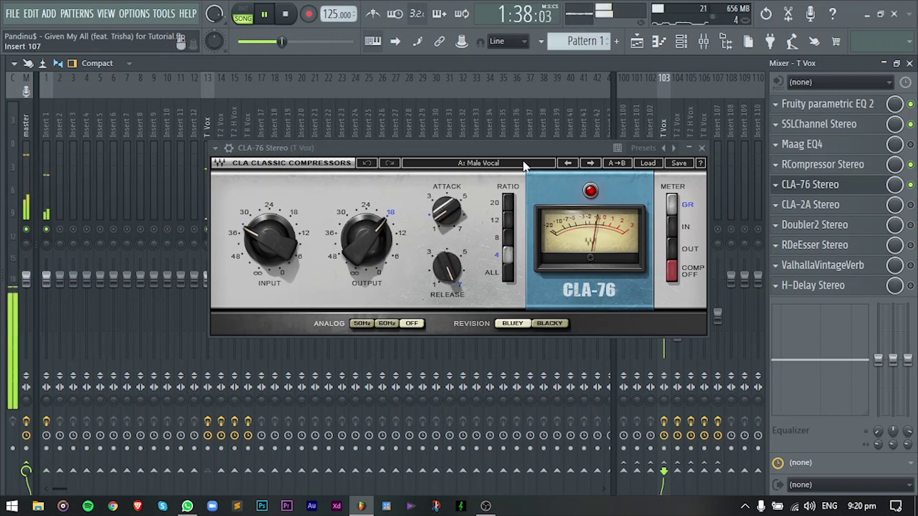
{"action": "left_click", "coordinate": [910, 185]}
{"action": "left_click_drag", "start_coordinate": [491, 151], "coordinate": [472, 149]}
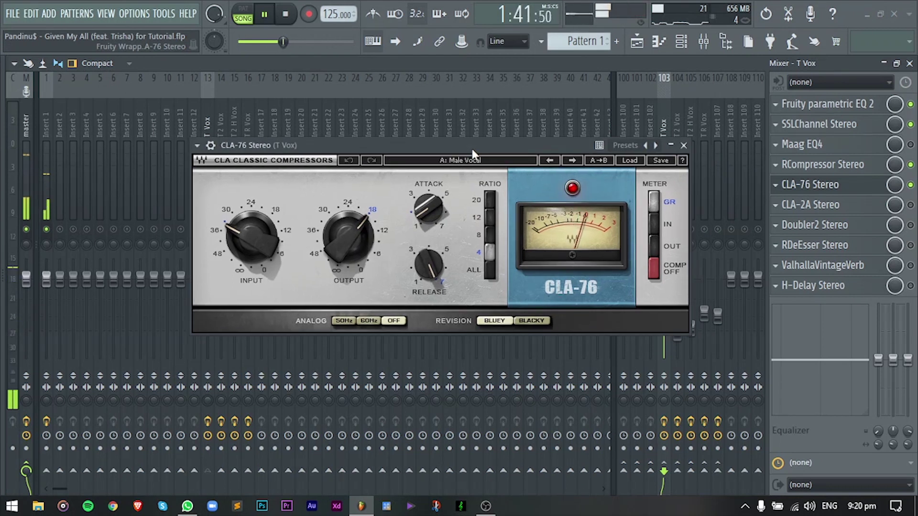
{"action": "key", "text": "space"}
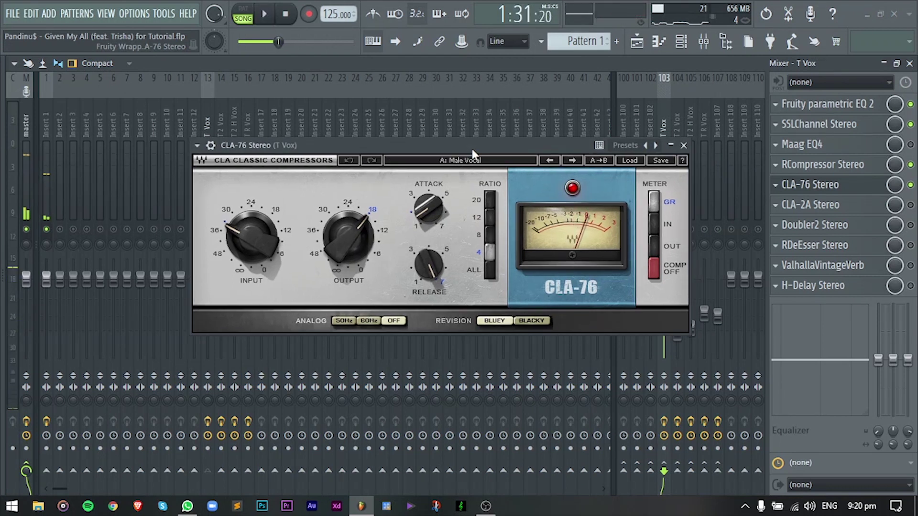
{"action": "left_click", "coordinate": [684, 145]}
Step: Enable CLA-2A on the insert 103 T Vox track and audition it, trying a gain change and reverting it
{"action": "left_click", "coordinate": [810, 205]}
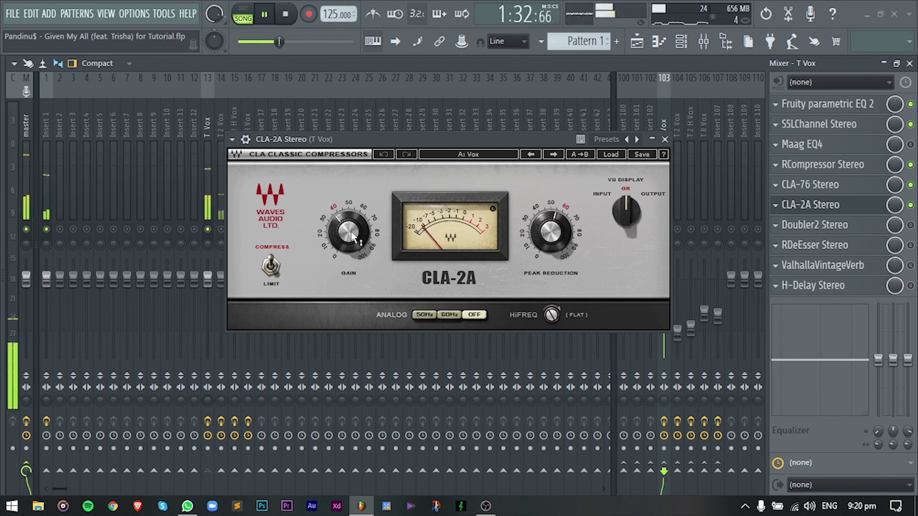
{"action": "mouse_move", "coordinate": [348, 234]}
{"action": "left_click_drag", "start_coordinate": [340, 208], "coordinate": [339, 192]}
{"action": "key", "text": "ctrl+z"}
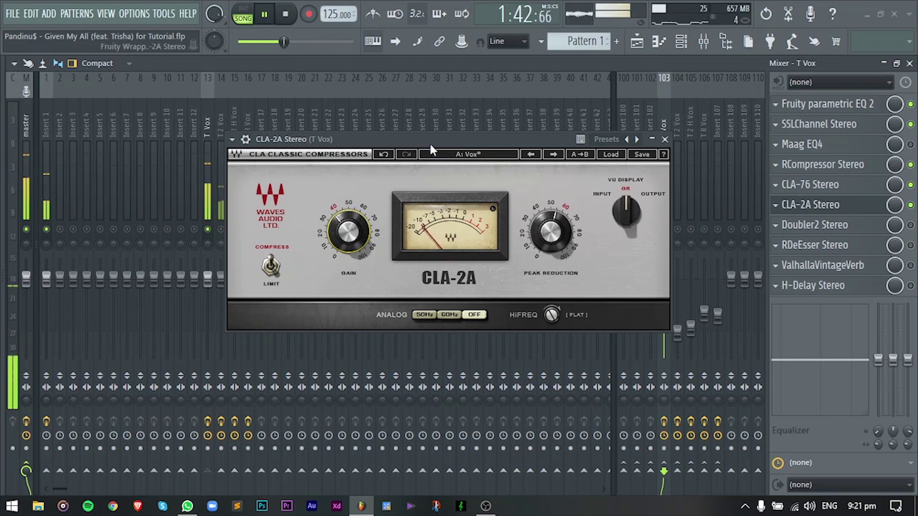
{"action": "key", "text": "space"}
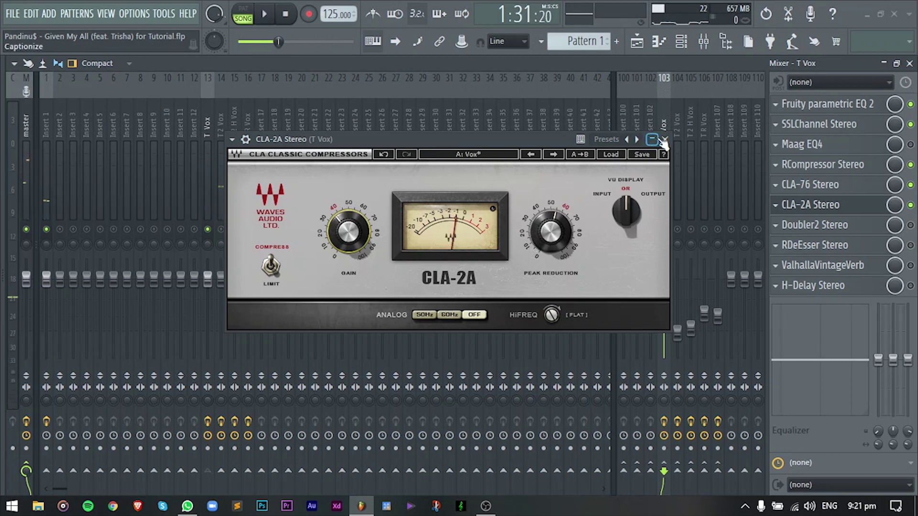
Step: Enable Doubler2 and RDeEsser on the insert 103 T Vox track and show the settings of each
{"action": "left_click", "coordinate": [664, 139]}
{"action": "left_click", "coordinate": [814, 225]}
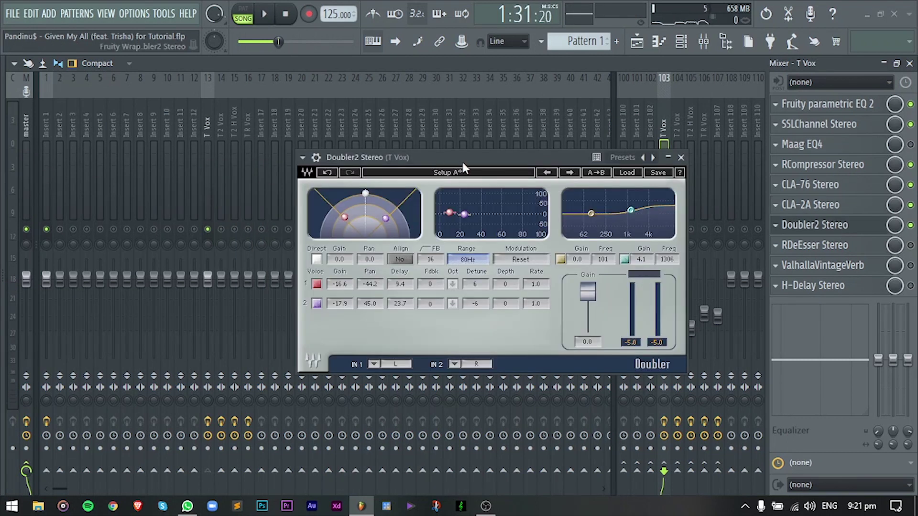
{"action": "left_click_drag", "start_coordinate": [462, 162], "coordinate": [409, 165]}
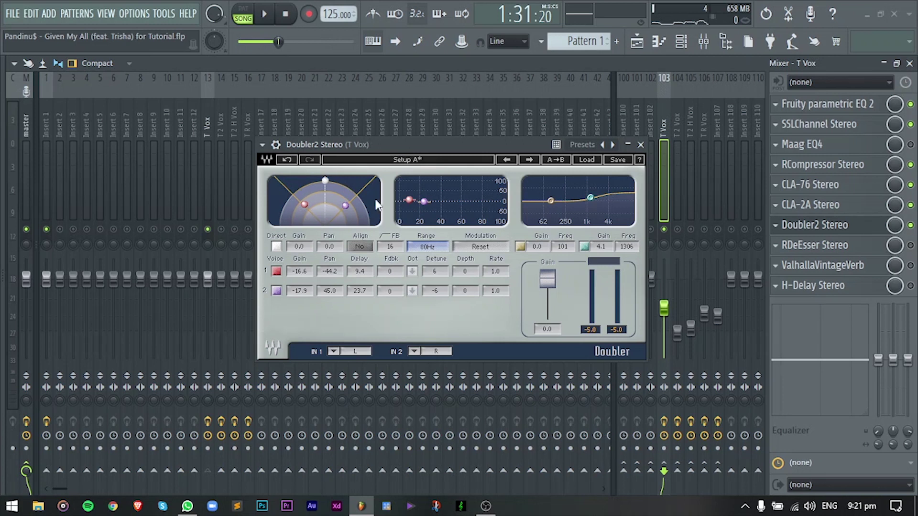
{"action": "left_click", "coordinate": [844, 249]}
{"action": "left_click_drag", "start_coordinate": [181, 87], "coordinate": [436, 114]}
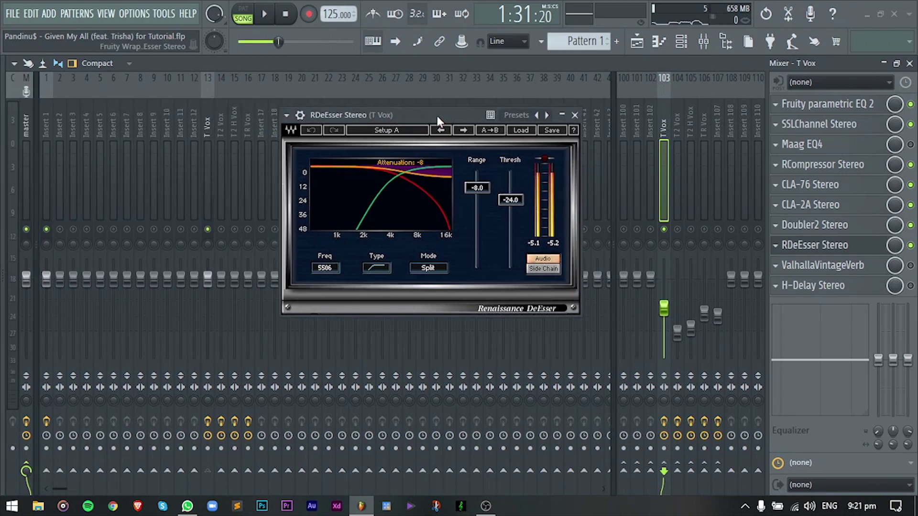
{"action": "left_click", "coordinate": [574, 115]}
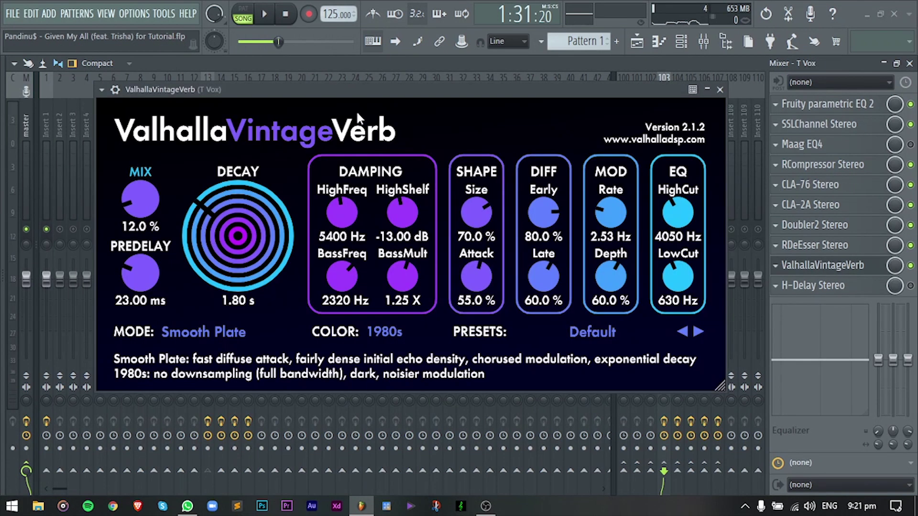
Step: Audition ValhallaVintageVerb on the insert 103 T Vox track, trying a 61.2 % mix during playback and undoing it
{"action": "left_click_drag", "start_coordinate": [372, 90], "coordinate": [389, 99]}
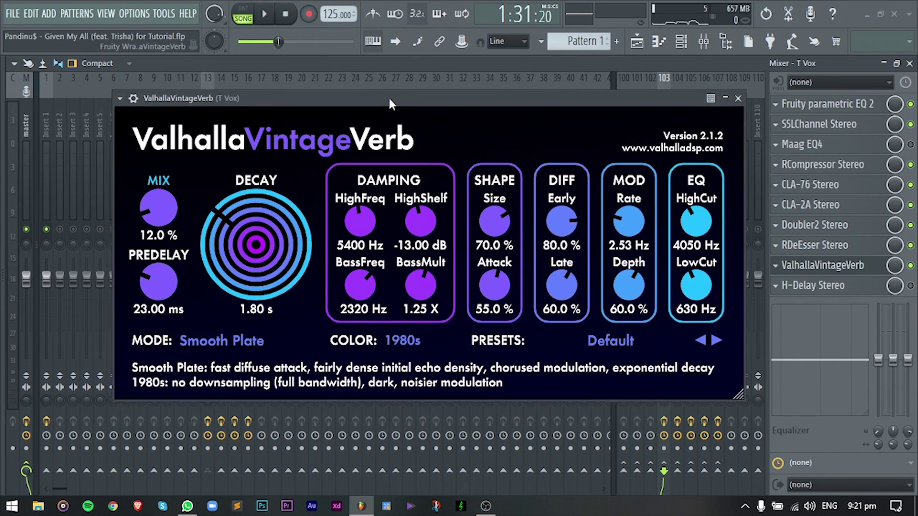
{"action": "key", "text": "space"}
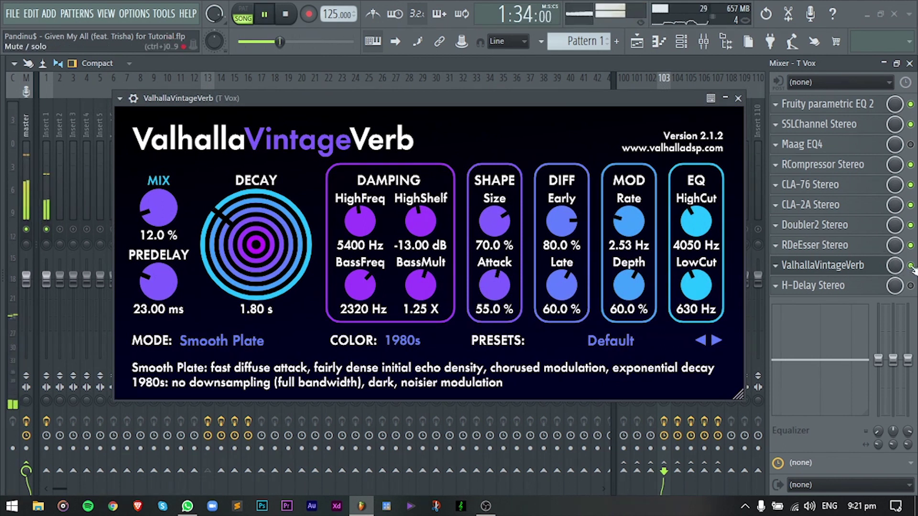
{"action": "left_click_drag", "start_coordinate": [152, 203], "coordinate": [162, 138]}
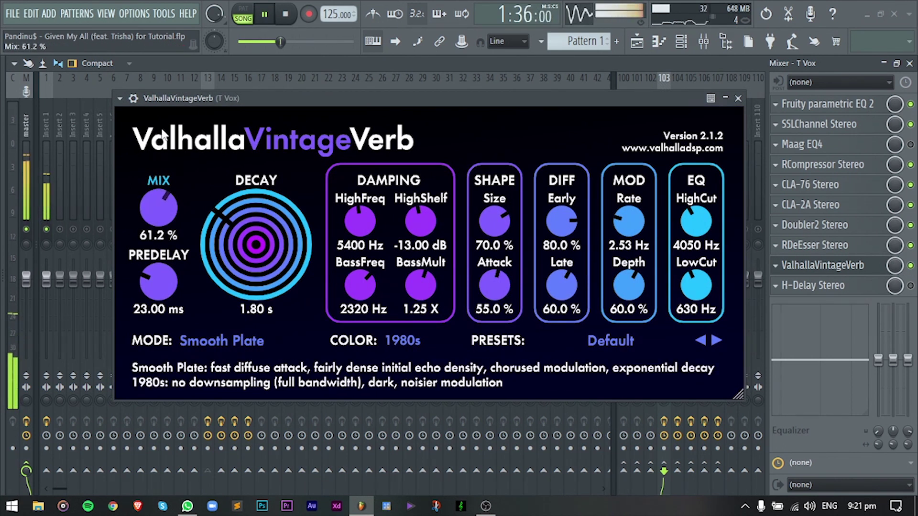
{"action": "key", "text": "ctrl+z"}
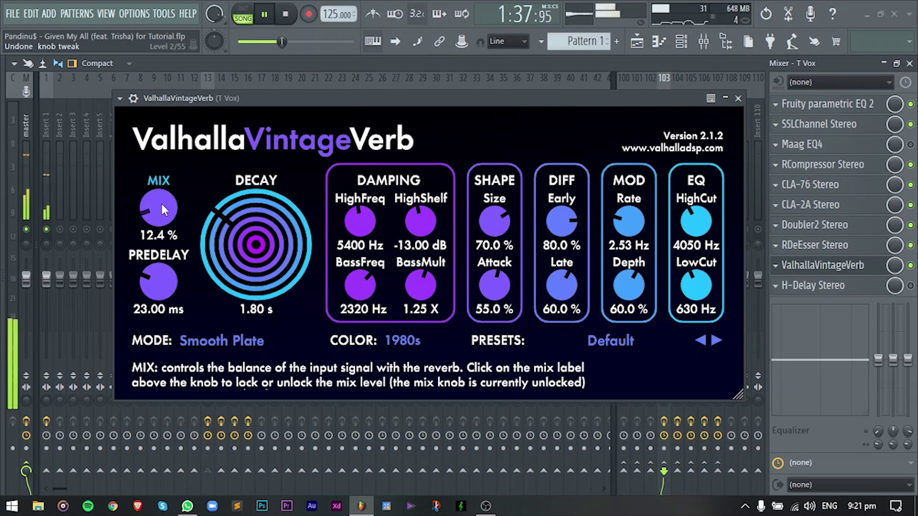
{"action": "left_click_drag", "start_coordinate": [522, 98], "coordinate": [517, 93]}
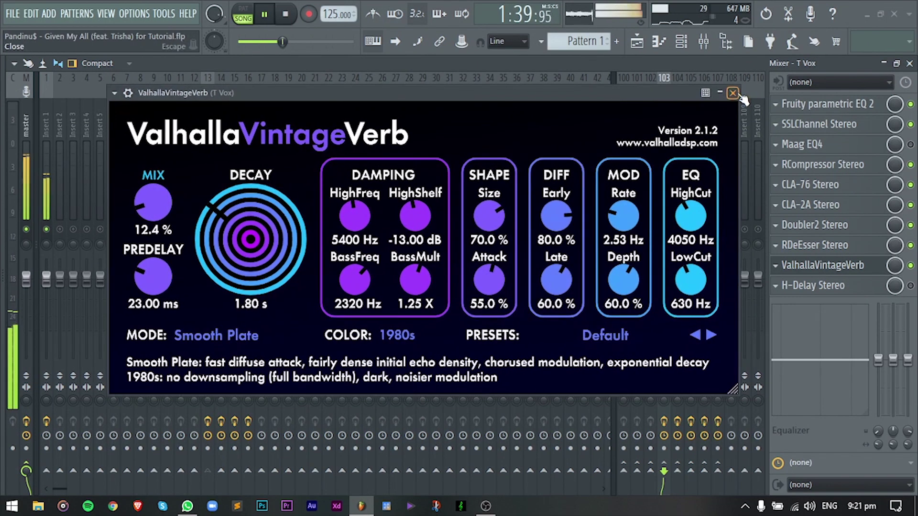
{"action": "left_click", "coordinate": [735, 94]}
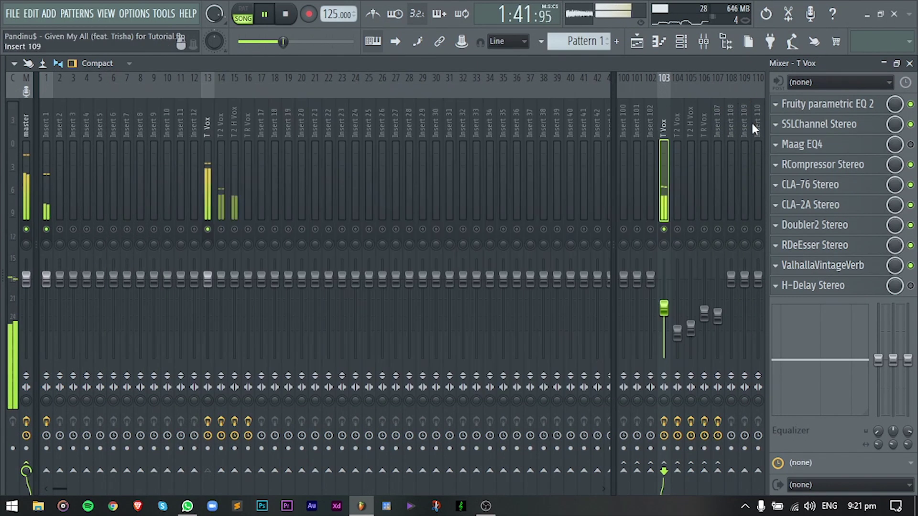
{"action": "key", "text": "space"}
Step: Enable H-Delay on the insert 103 T Vox track and audition it, trying a dry/wet of 22 and undoing it
{"action": "left_click", "coordinate": [882, 285]}
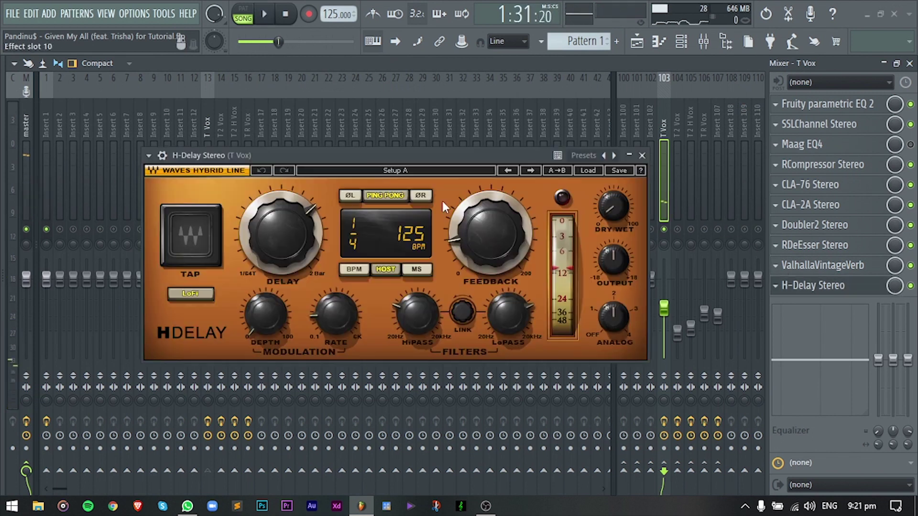
{"action": "left_click_drag", "start_coordinate": [348, 162], "coordinate": [366, 159]}
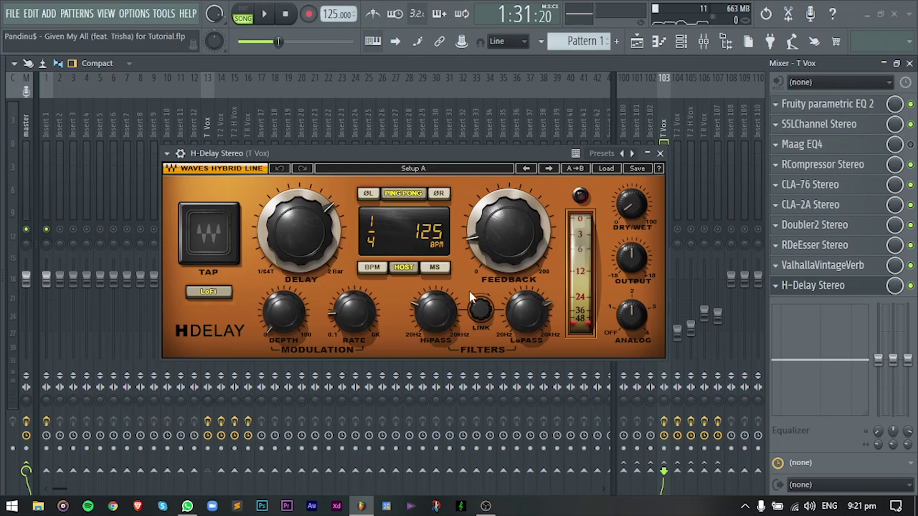
{"action": "key", "text": "space"}
{"action": "left_click_drag", "start_coordinate": [631, 205], "coordinate": [631, 194]}
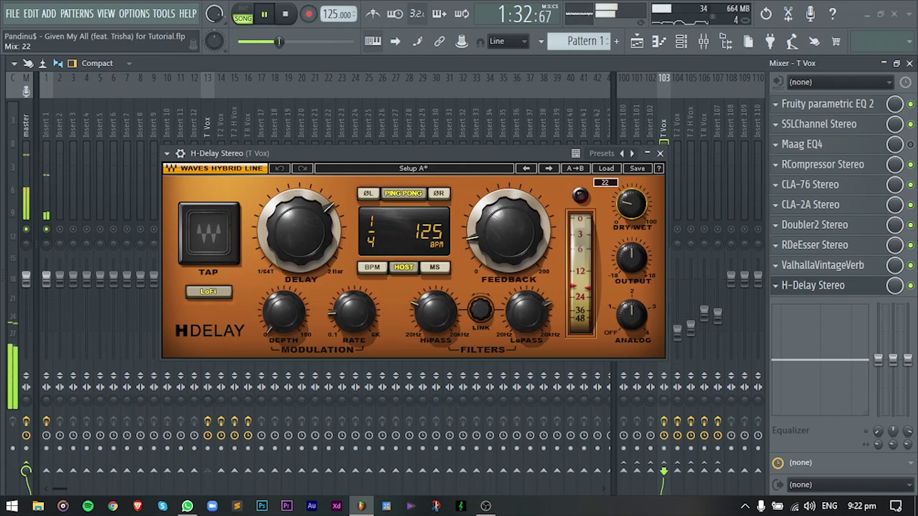
{"action": "key", "text": "ctrl+z"}
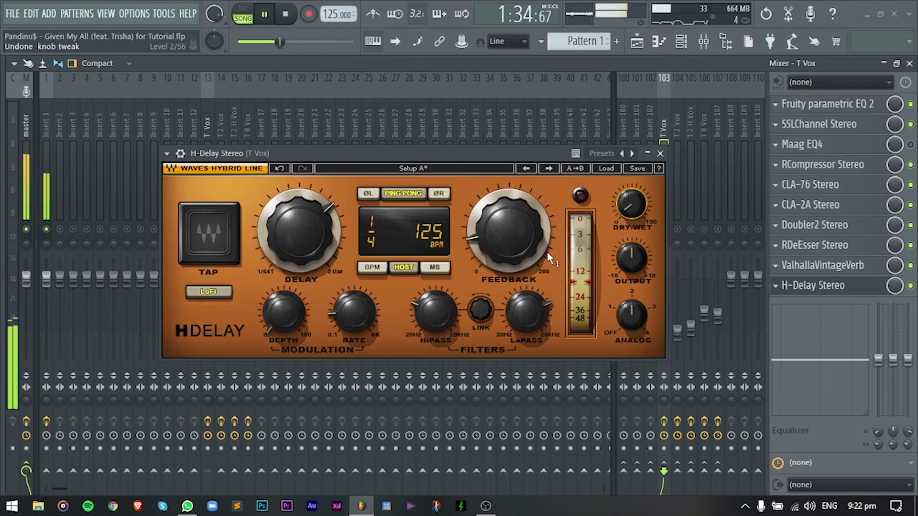
{"action": "left_click_drag", "start_coordinate": [628, 215], "coordinate": [626, 223]}
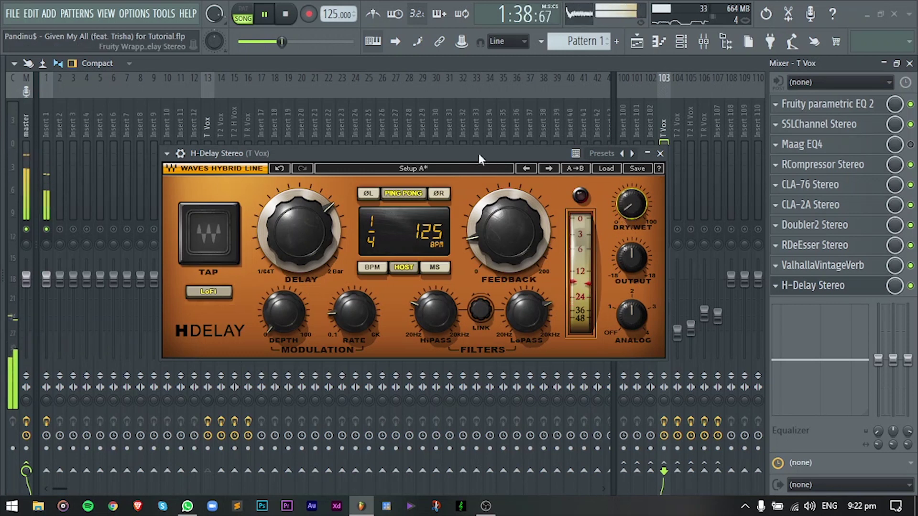
{"action": "left_click_drag", "start_coordinate": [447, 149], "coordinate": [474, 151]}
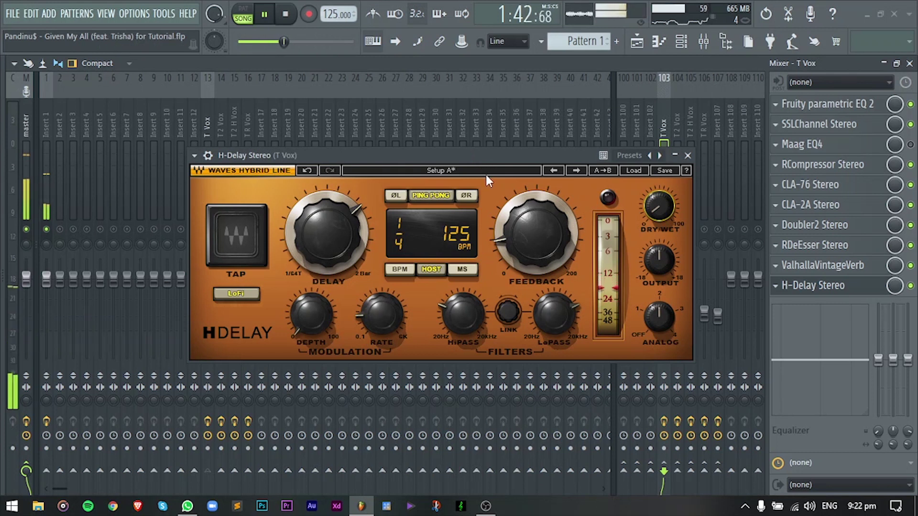
{"action": "left_click_drag", "start_coordinate": [555, 154], "coordinate": [540, 153]}
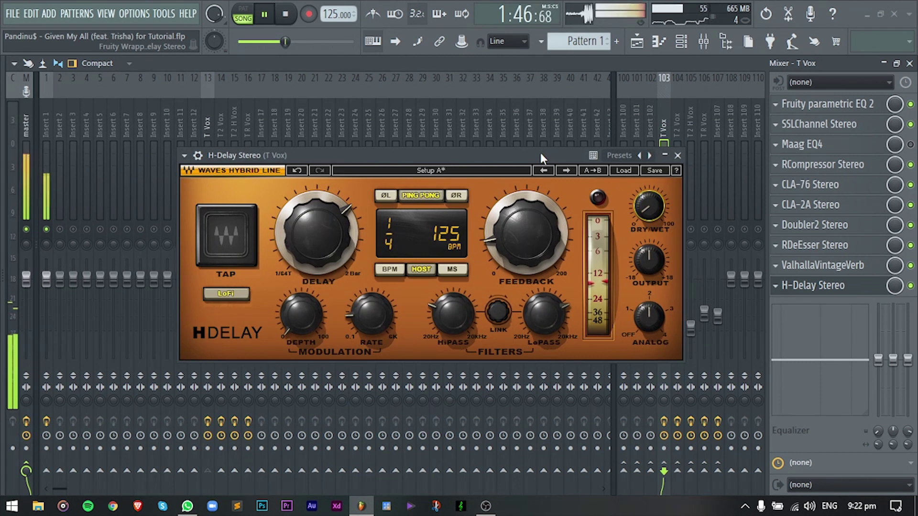
{"action": "key", "text": "space"}
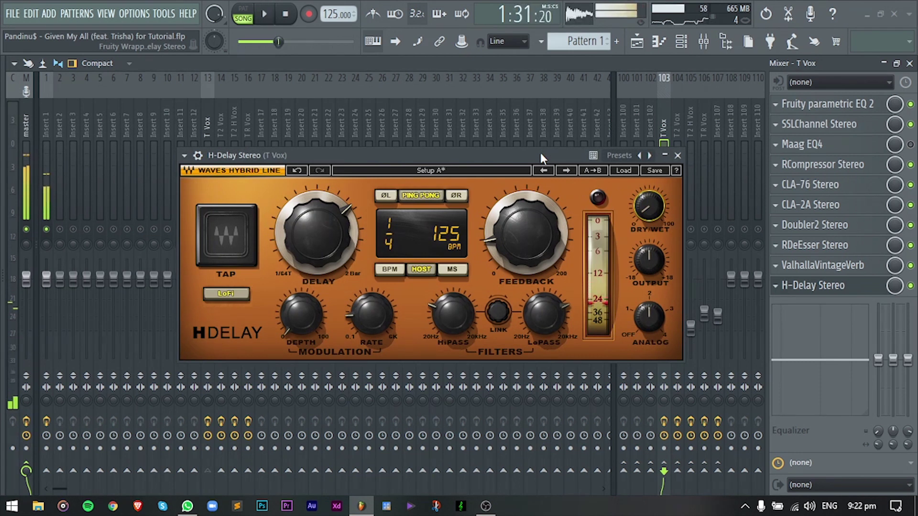
{"action": "left_click", "coordinate": [677, 155]}
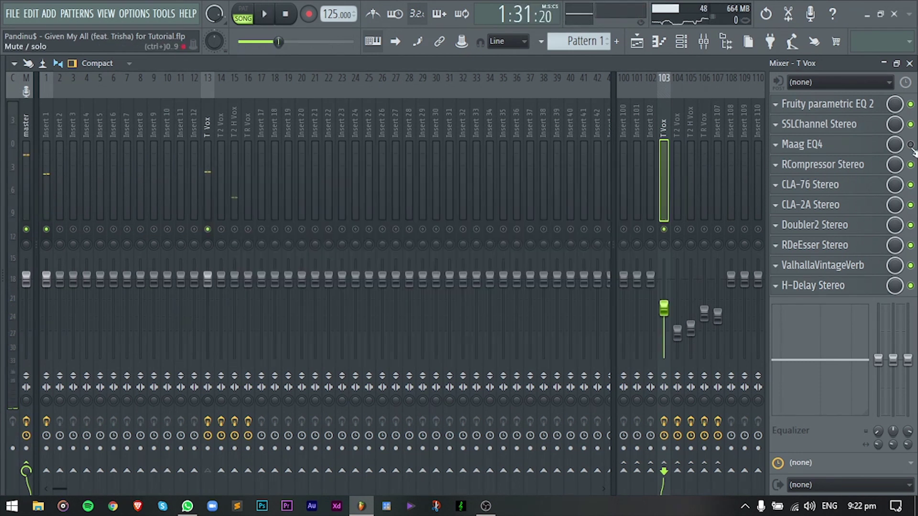
Step: Enable Maag EQ4 on the insert 103 T Vox track and raise its air gain from 0 during playback, with the 40 kHz air band
{"action": "left_click", "coordinate": [793, 147]}
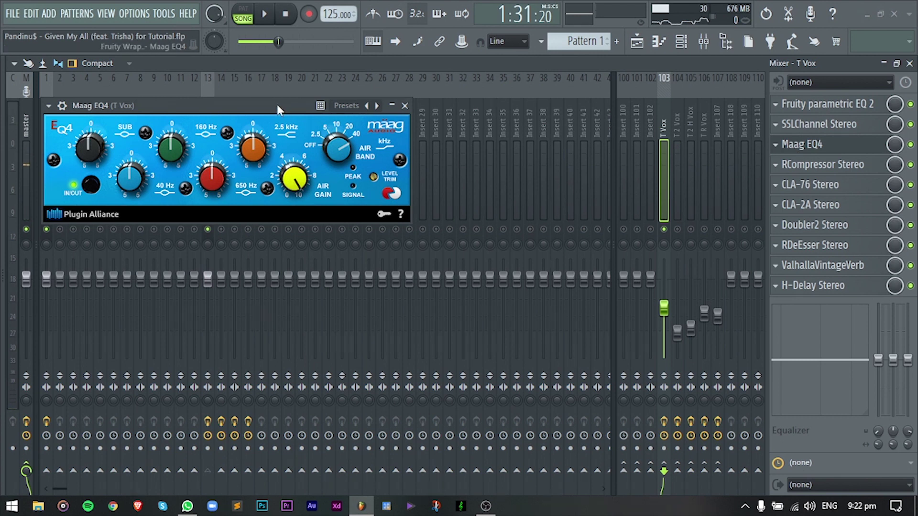
{"action": "left_click_drag", "start_coordinate": [276, 104], "coordinate": [478, 144]}
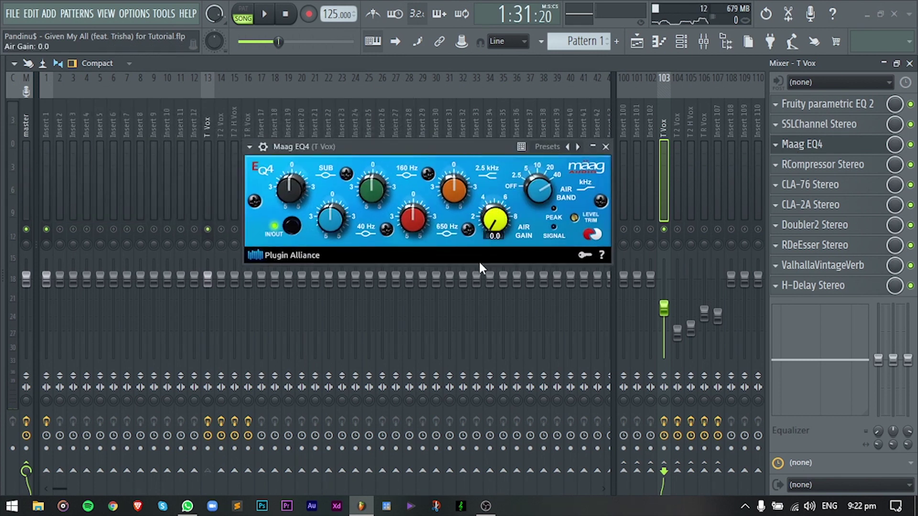
{"action": "left_click_drag", "start_coordinate": [434, 150], "coordinate": [440, 169]}
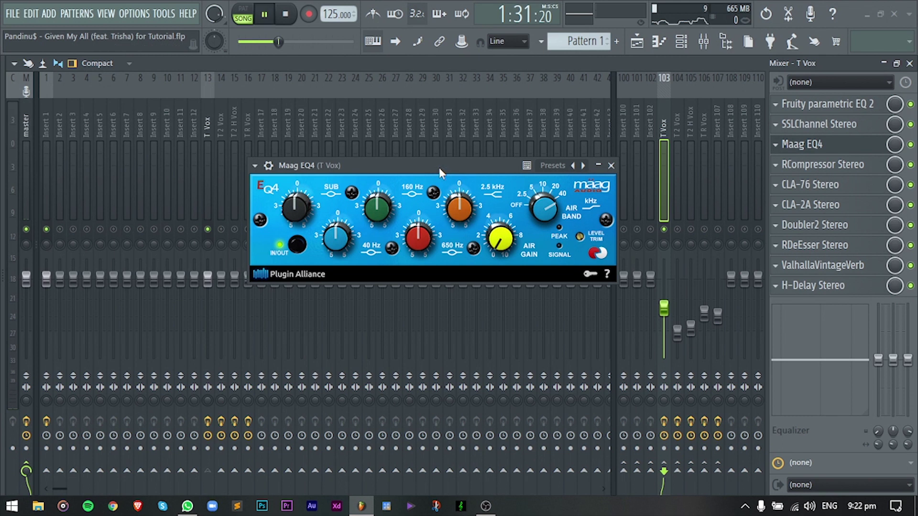
{"action": "left_click_drag", "start_coordinate": [508, 230], "coordinate": [507, 256]}
{"action": "left_click_drag", "start_coordinate": [541, 216], "coordinate": [564, 214]}
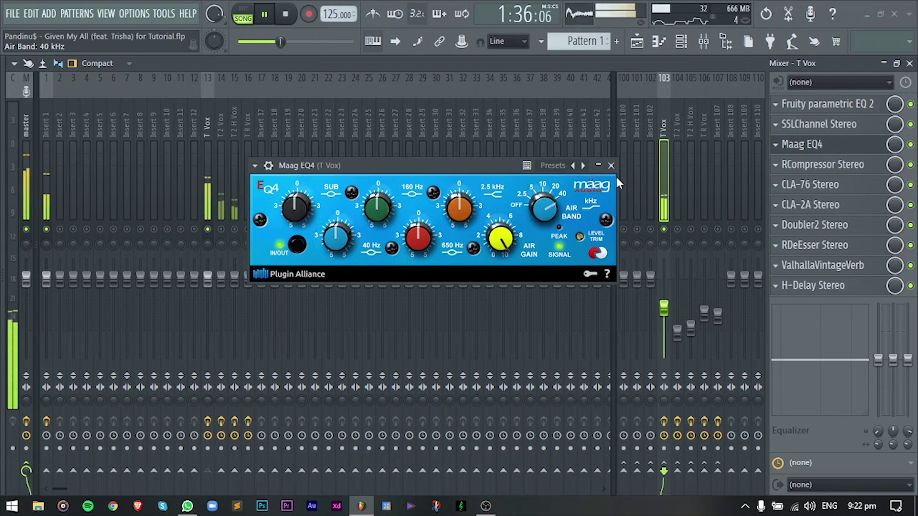
Step: Compare playback with Maag EQ4 bypassed and active, then stop the song and close the plugin
{"action": "left_click_drag", "start_coordinate": [482, 168], "coordinate": [487, 185]}
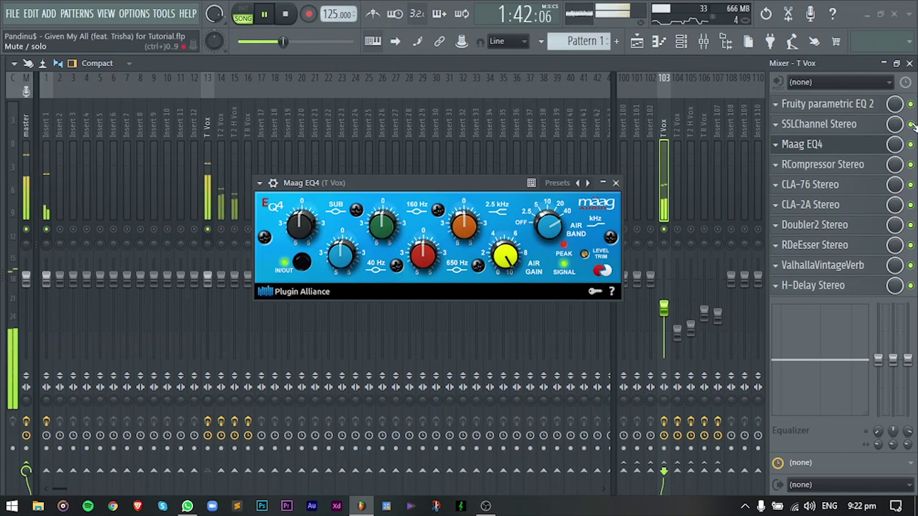
{"action": "left_click", "coordinate": [911, 145]}
{"action": "left_click_drag", "start_coordinate": [478, 184], "coordinate": [472, 184]}
{"action": "key", "text": "space"}
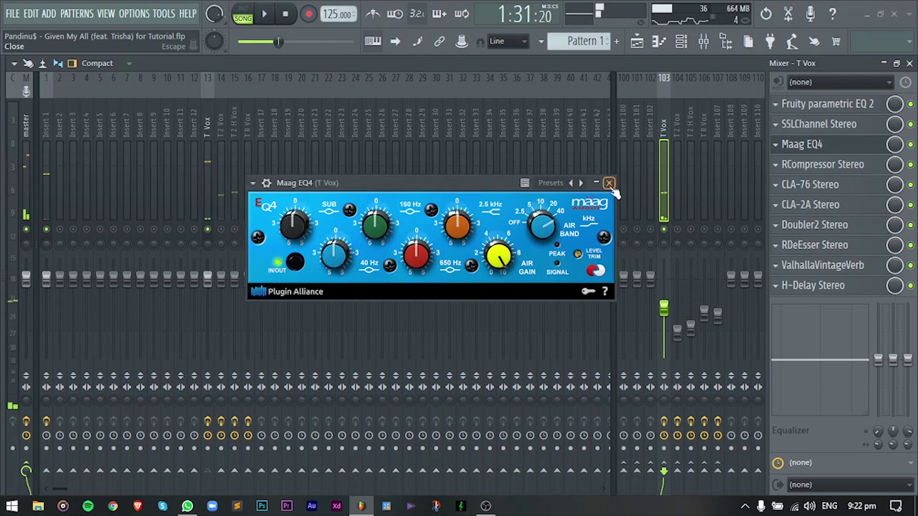
{"action": "left_click", "coordinate": [609, 183]}
Step: Enable NEOLD BIG AL on the insert 13 T Vox track, show its controls and start playback
{"action": "left_click", "coordinate": [209, 170]}
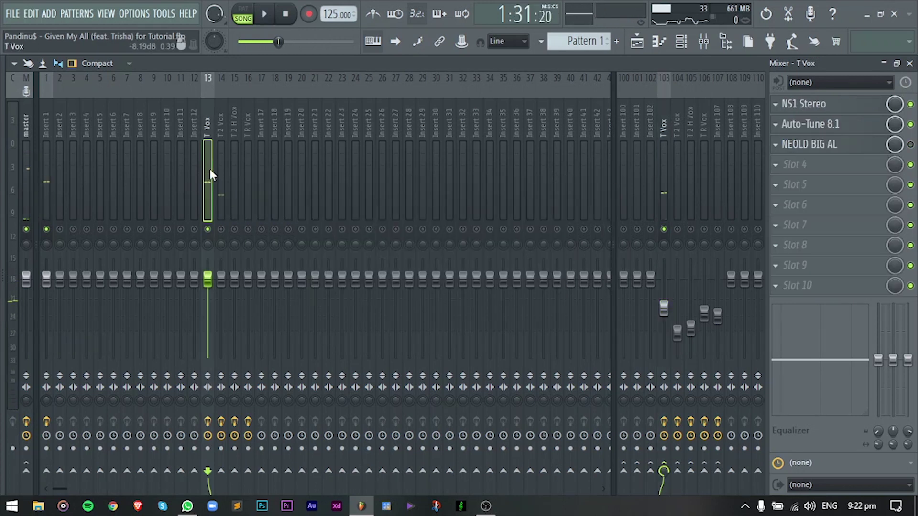
{"action": "left_click", "coordinate": [840, 152]}
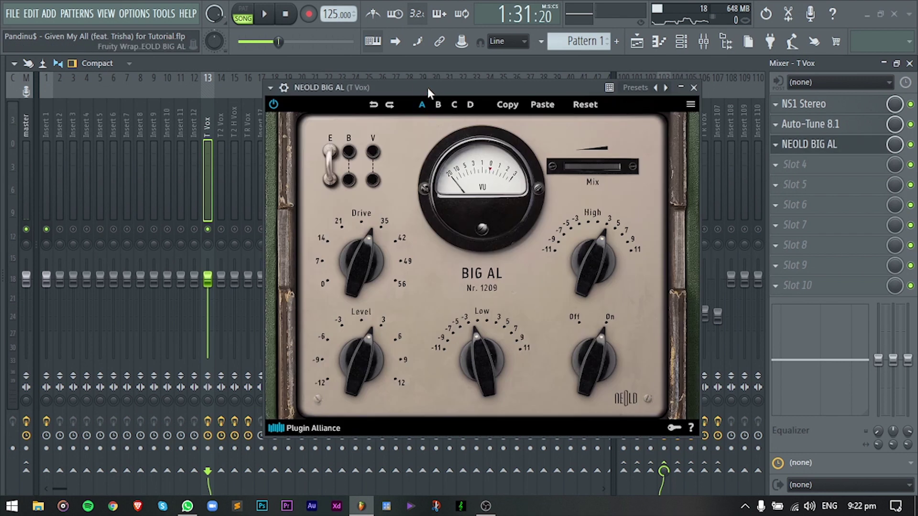
{"action": "left_click_drag", "start_coordinate": [428, 86], "coordinate": [439, 81]}
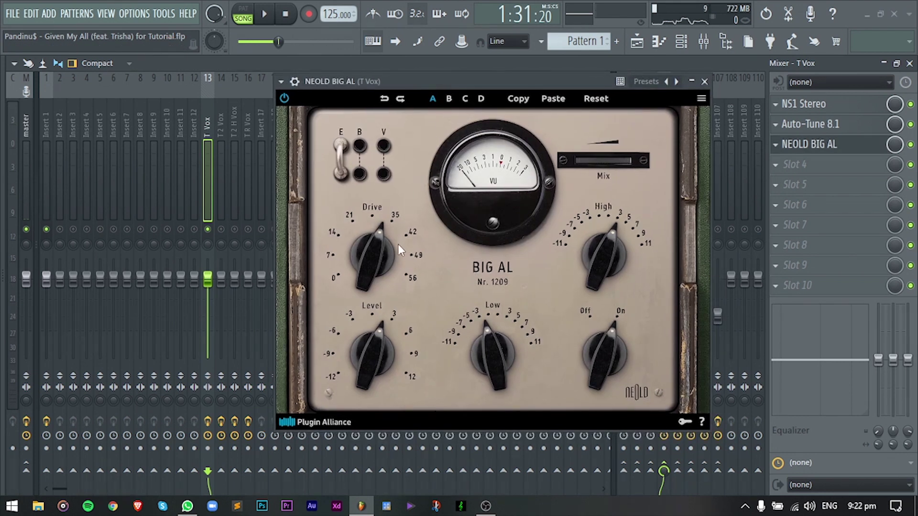
{"action": "key", "text": "space"}
Step: Try high and low Drive and High settings on NEOLD BIG AL during playback, finishing with Drive near 35 and High near 5
{"action": "left_click_drag", "start_coordinate": [375, 258], "coordinate": [507, 246]}
{"action": "left_click_drag", "start_coordinate": [613, 255], "coordinate": [614, 201]}
{"action": "left_click_drag", "start_coordinate": [360, 251], "coordinate": [367, 321]}
{"action": "left_click_drag", "start_coordinate": [597, 248], "coordinate": [604, 293]}
{"action": "mouse_move", "coordinate": [380, 272]}
{"action": "left_mouse_down"}
{"action": "mouse_move", "coordinate": [375, 284]}
{"action": "mouse_move", "coordinate": [375, 273]}
{"action": "left_mouse_up"}
{"action": "mouse_move", "coordinate": [592, 256]}
{"action": "left_mouse_down"}
{"action": "mouse_move", "coordinate": [607, 236]}
{"action": "mouse_move", "coordinate": [606, 254]}
{"action": "left_mouse_up"}
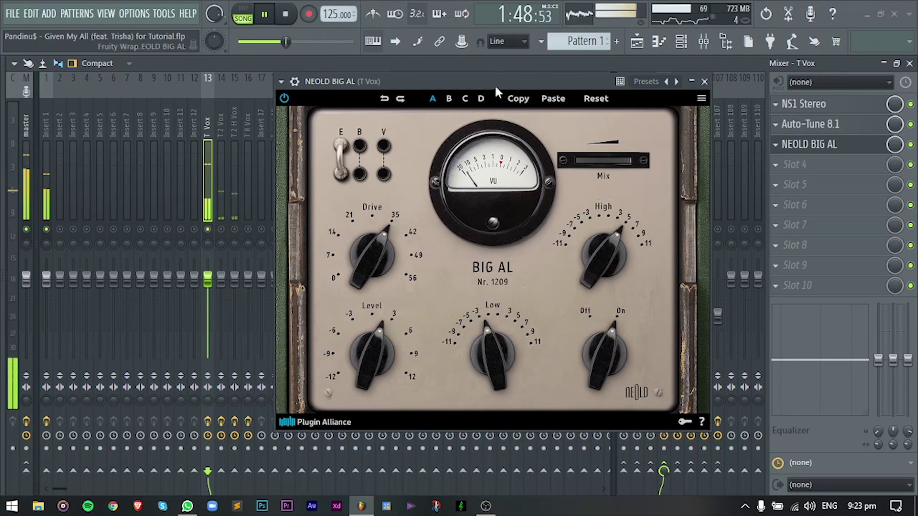
{"action": "left_click", "coordinate": [705, 82]}
{"action": "key", "text": "space"}
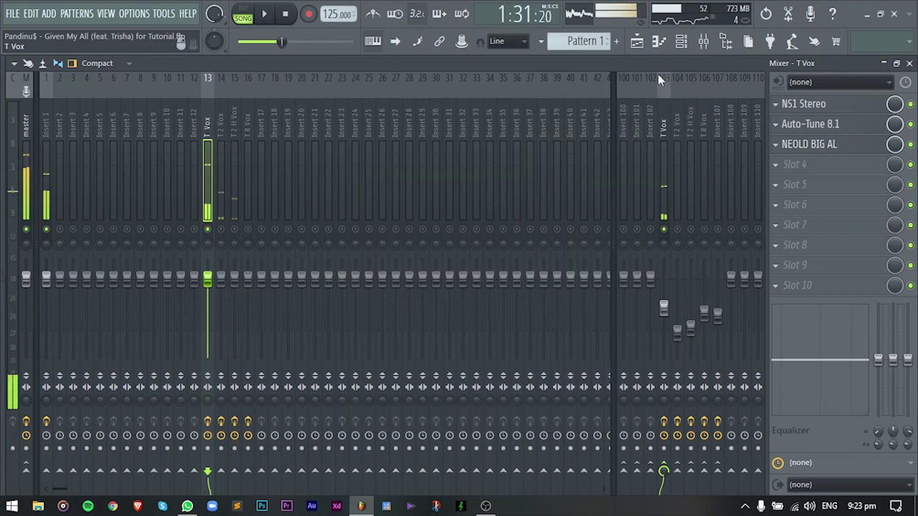
Step: Play the song and compare the vocal with the insert 103 T Vox effects disabled and enabled, then stop playback
{"action": "key", "text": "space"}
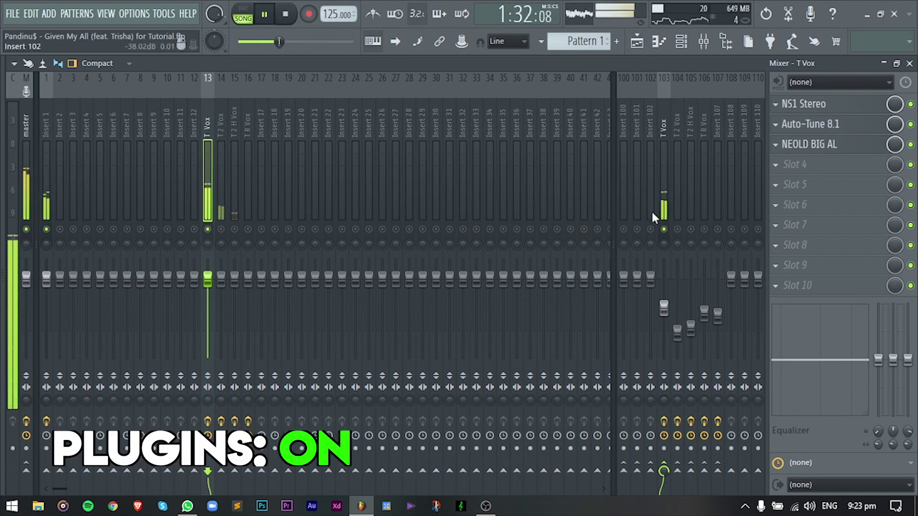
{"action": "left_click", "coordinate": [664, 424]}
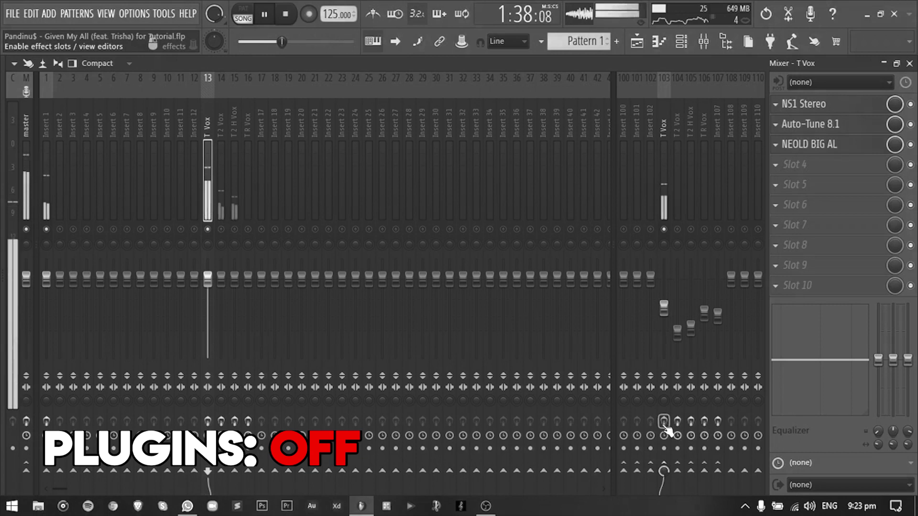
{"action": "left_click", "coordinate": [666, 422]}
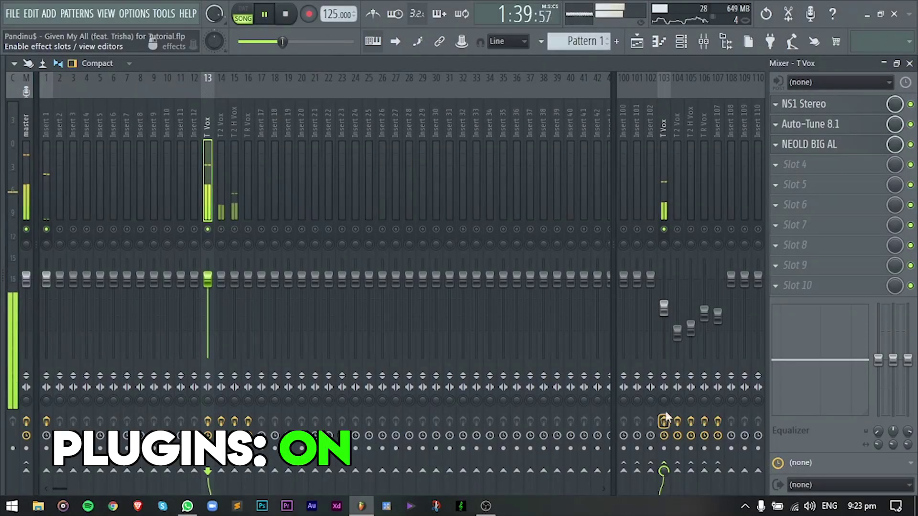
{"action": "left_click", "coordinate": [666, 210]}
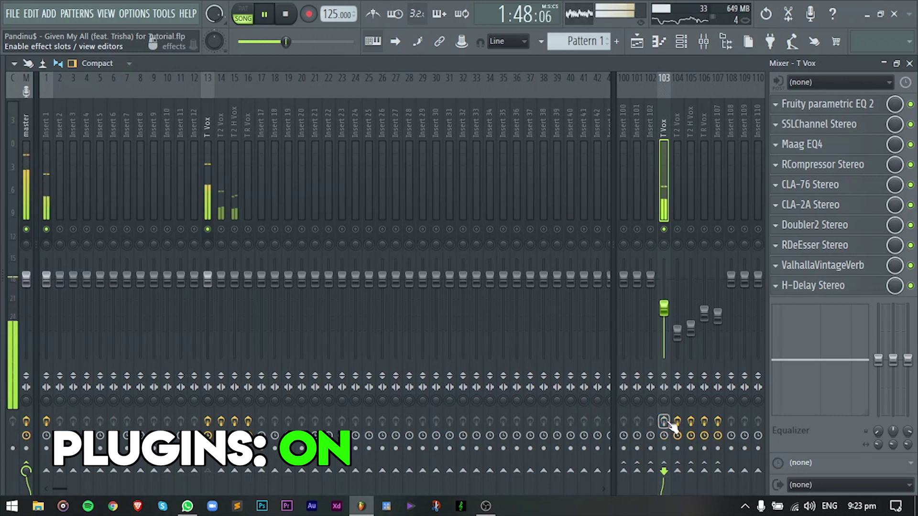
{"action": "left_click", "coordinate": [670, 424]}
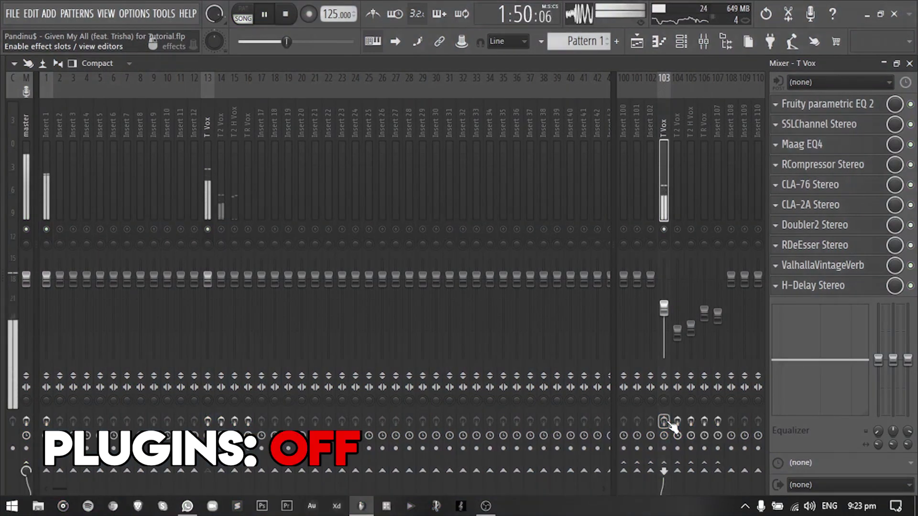
{"action": "left_click", "coordinate": [670, 423]}
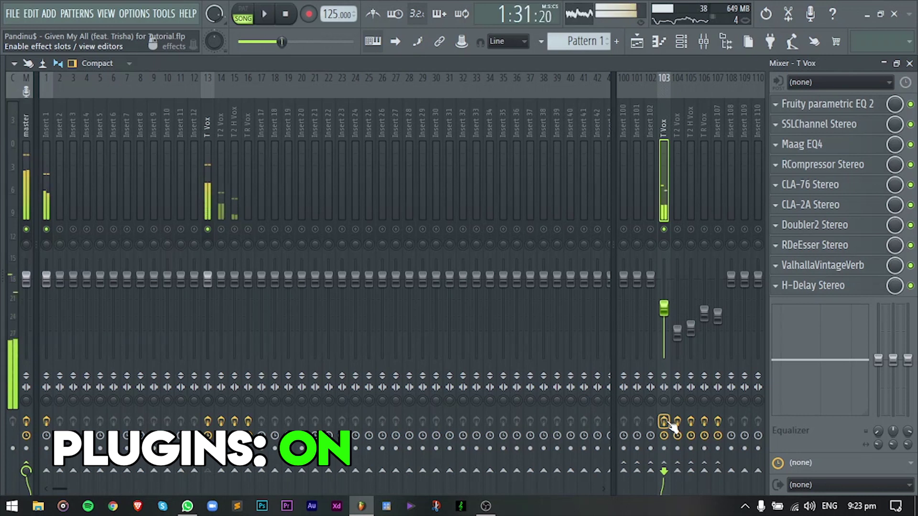
{"action": "key", "text": "space"}
Step: Show the playlist and audition the Verse 2 2nd Vox track on its own, then stop playback
{"action": "key", "text": "F5"}
{"action": "key", "text": "space"}
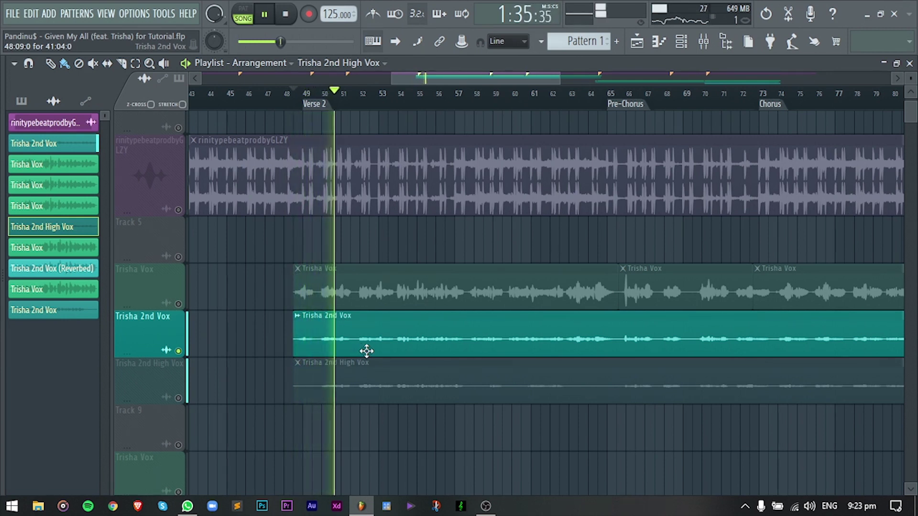
{"action": "key", "text": "space"}
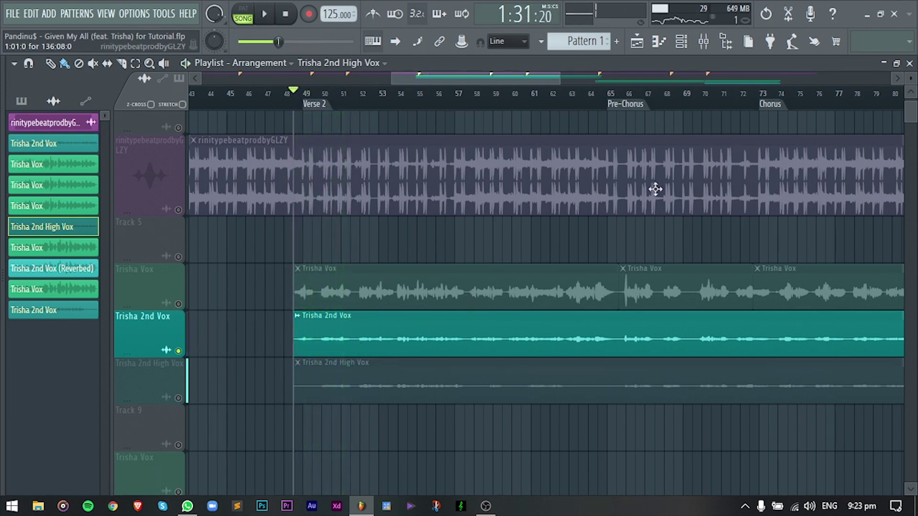
Step: Review the T2 Vox mixer tracks 104 and 14, audition insert 14's Fruity Stereo Shaper during playback, and close the plugin
{"action": "left_click", "coordinate": [703, 43]}
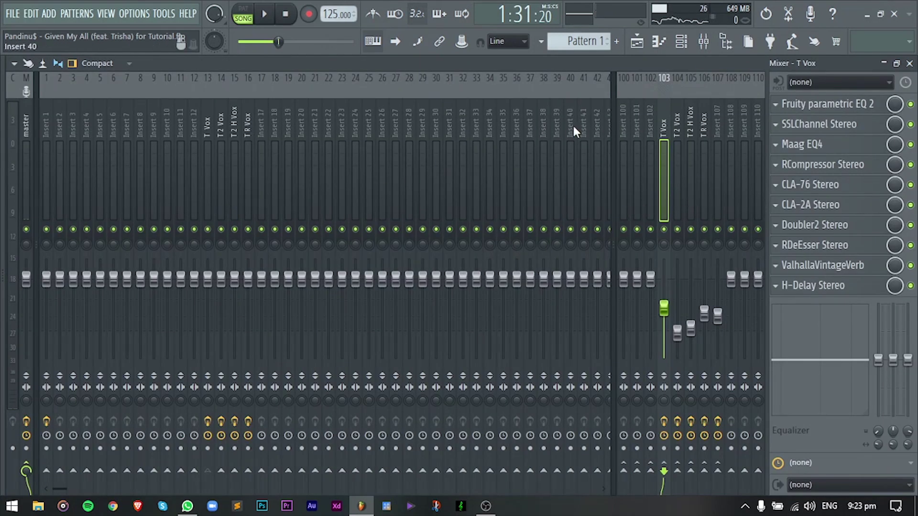
{"action": "left_click", "coordinate": [681, 159]}
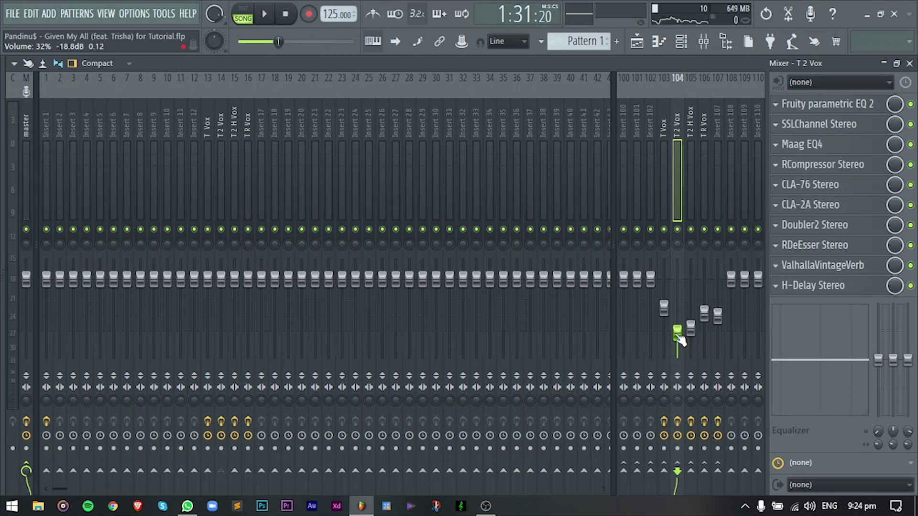
{"action": "left_click", "coordinate": [222, 176]}
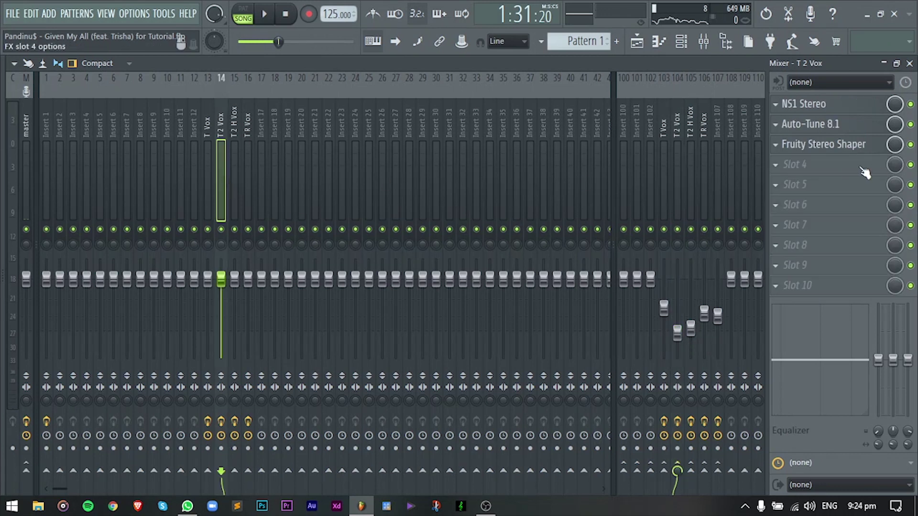
{"action": "left_click", "coordinate": [843, 148]}
{"action": "left_click_drag", "start_coordinate": [405, 138], "coordinate": [443, 145]}
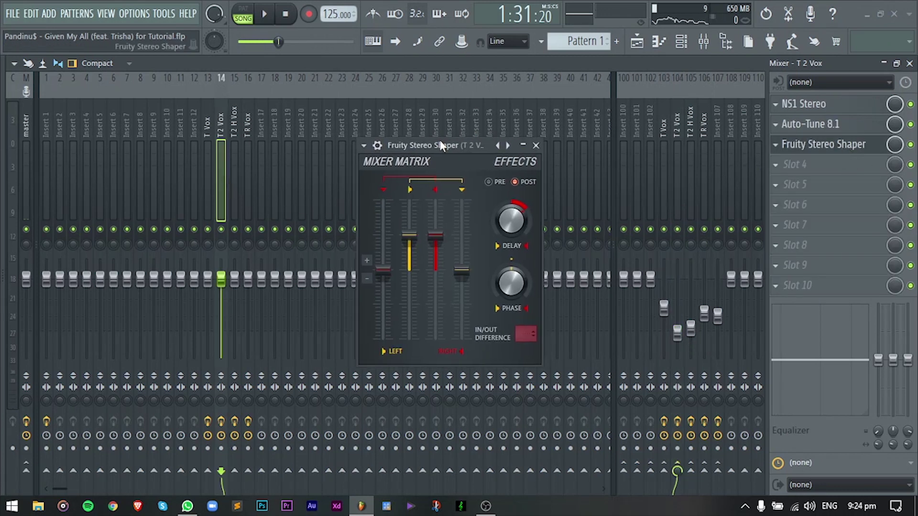
{"action": "key", "text": "space"}
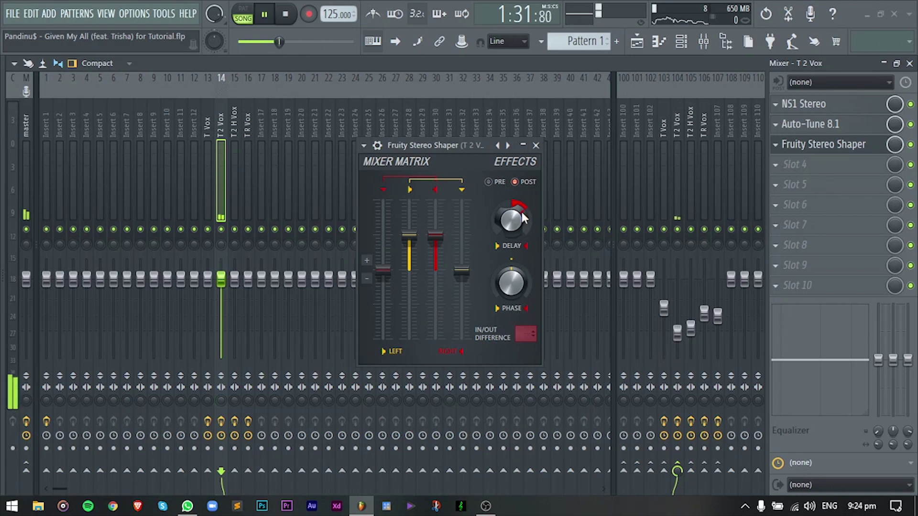
{"action": "left_click", "coordinate": [536, 146]}
Step: Audition the 2nd High Vox track on its own from Verse 2 in the playlist
{"action": "key", "text": "F5"}
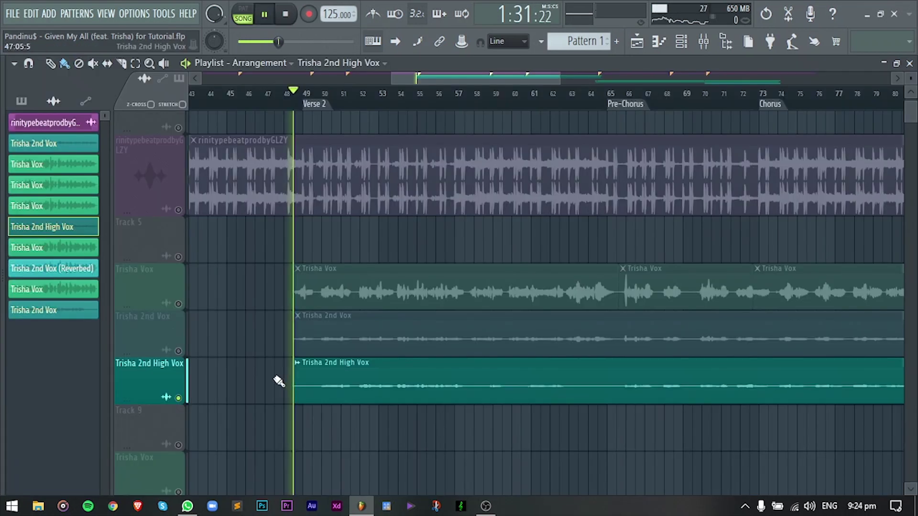
{"action": "left_click", "coordinate": [318, 104]}
{"action": "key", "text": "space"}
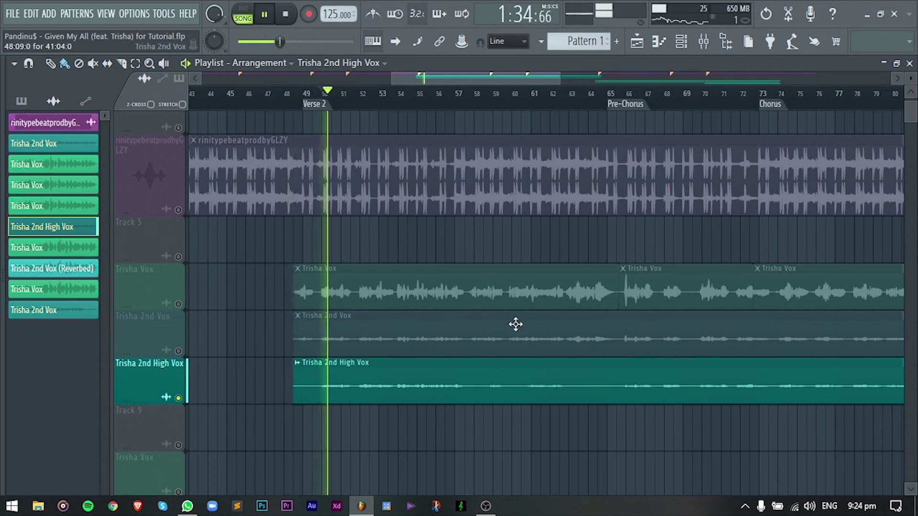
Step: View Fruity Stereo Shaper on the insert 15 T2 H Vox mixer track, then return to the playlist and stop playback
{"action": "left_click", "coordinate": [712, 42]}
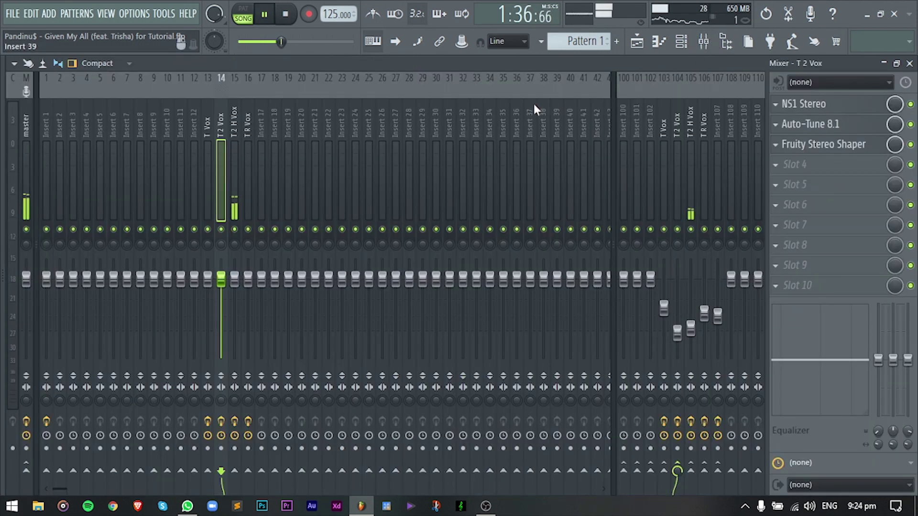
{"action": "left_click", "coordinate": [235, 192]}
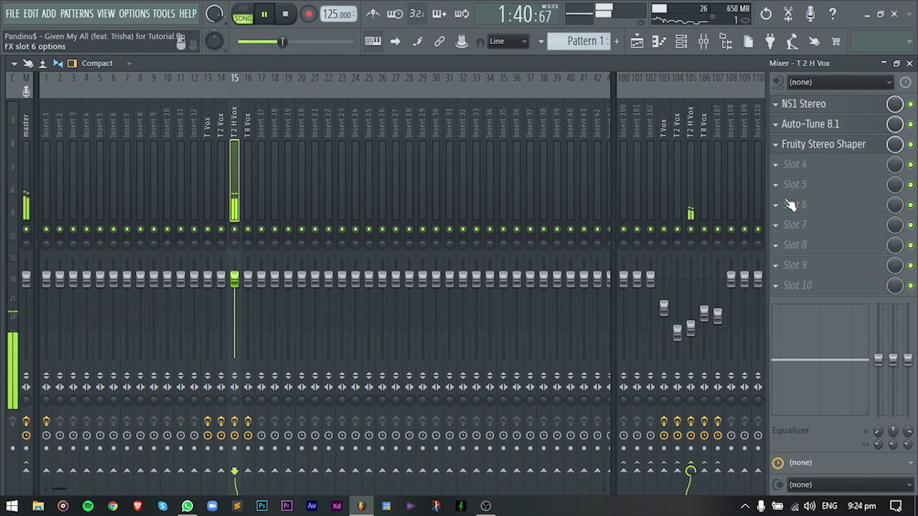
{"action": "left_click", "coordinate": [823, 144]}
{"action": "left_click", "coordinate": [499, 139]}
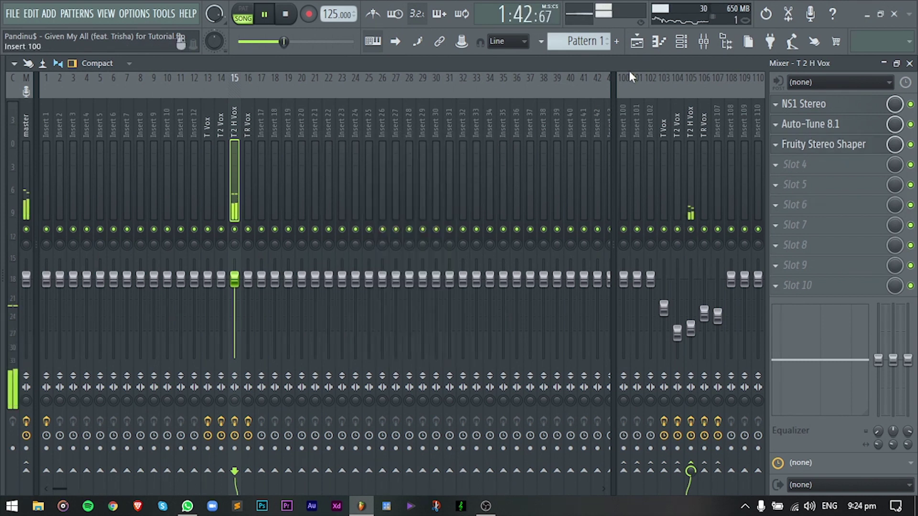
{"action": "left_click", "coordinate": [640, 48]}
{"action": "key", "text": "space"}
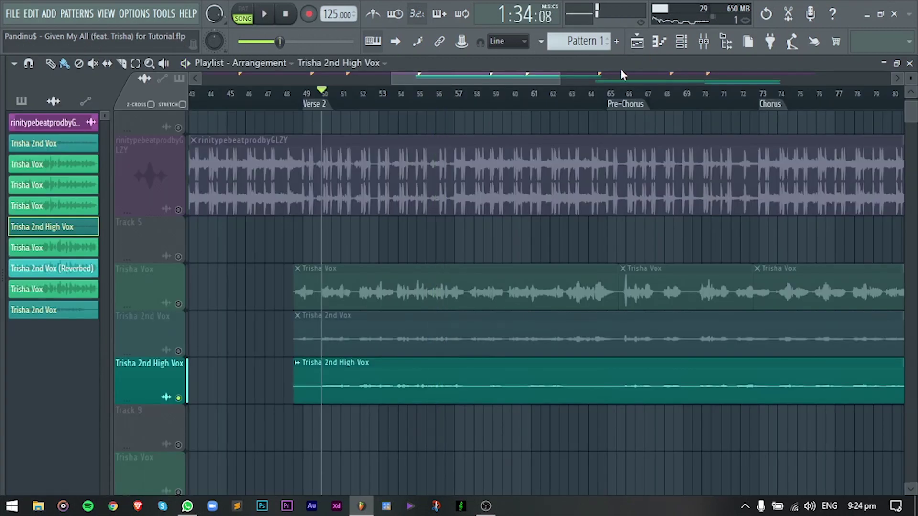
Step: Play the Verse 2 lead, 2nd and 2nd High vocals together without the beat and examine their clips in the playlist
{"action": "key", "text": "space"}
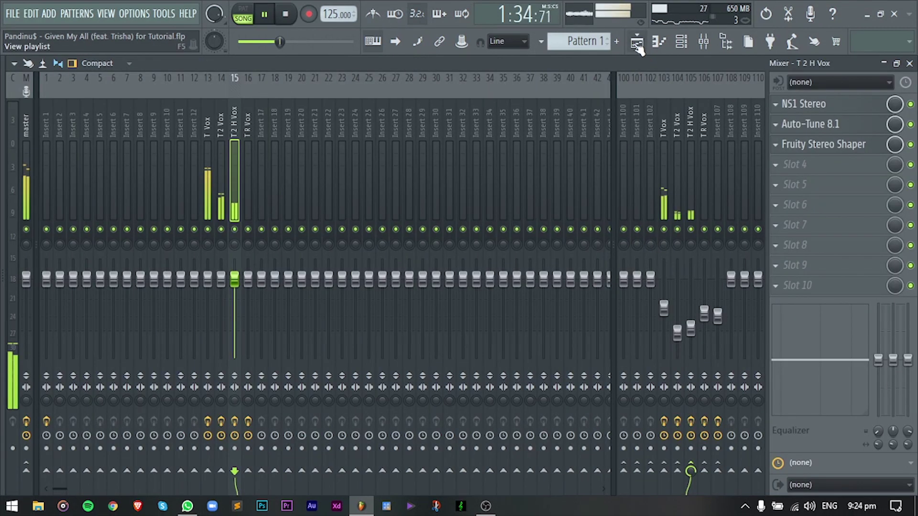
{"action": "left_click", "coordinate": [638, 44]}
{"action": "scroll", "coordinate": [292, 231], "scroll_direction": "up", "scroll_amount": 4}
{"action": "scroll", "coordinate": [292, 231], "scroll_direction": "down", "scroll_amount": 2}
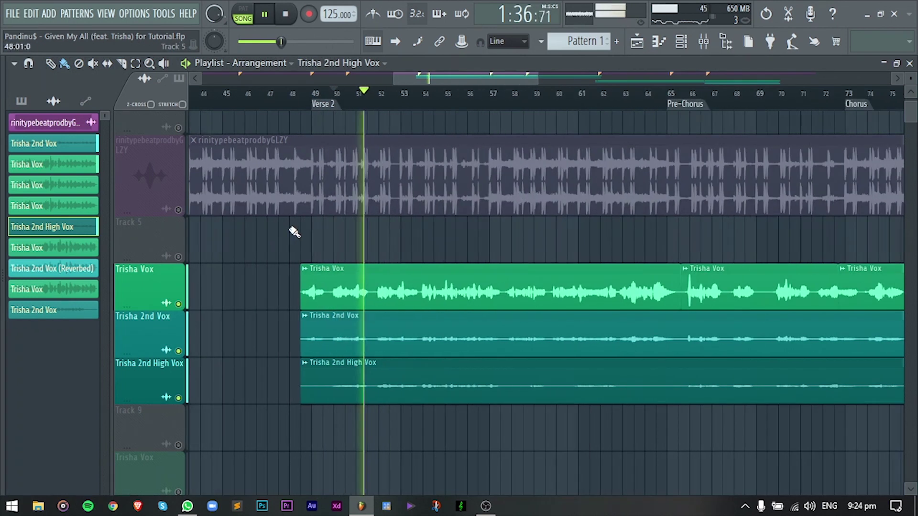
{"action": "scroll", "coordinate": [419, 261], "scroll_direction": "down", "scroll_amount": 2}
{"action": "scroll", "coordinate": [411, 264], "scroll_direction": "up", "scroll_amount": 3}
{"action": "scroll", "coordinate": [411, 264], "scroll_direction": "up", "scroll_amount": 2}
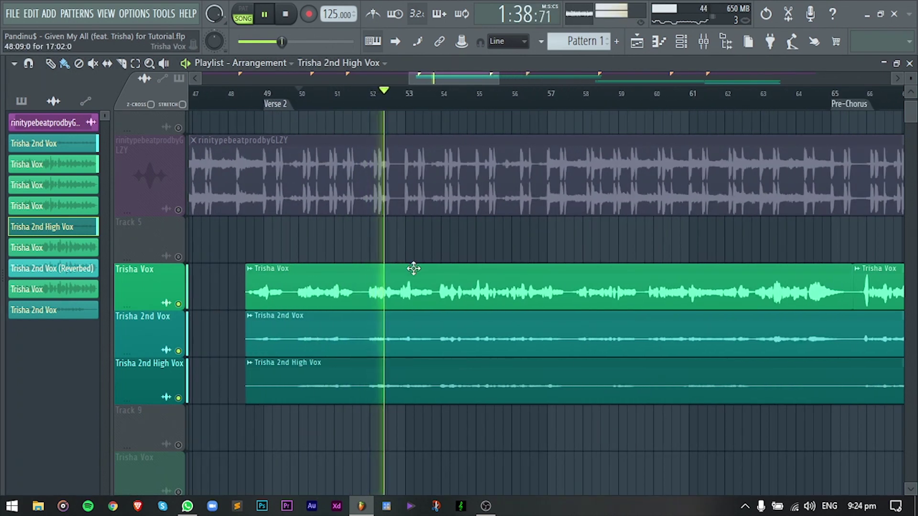
{"action": "scroll", "coordinate": [421, 259], "scroll_direction": "down", "scroll_amount": 3}
{"action": "scroll", "coordinate": [421, 260], "scroll_direction": "down", "scroll_amount": 1}
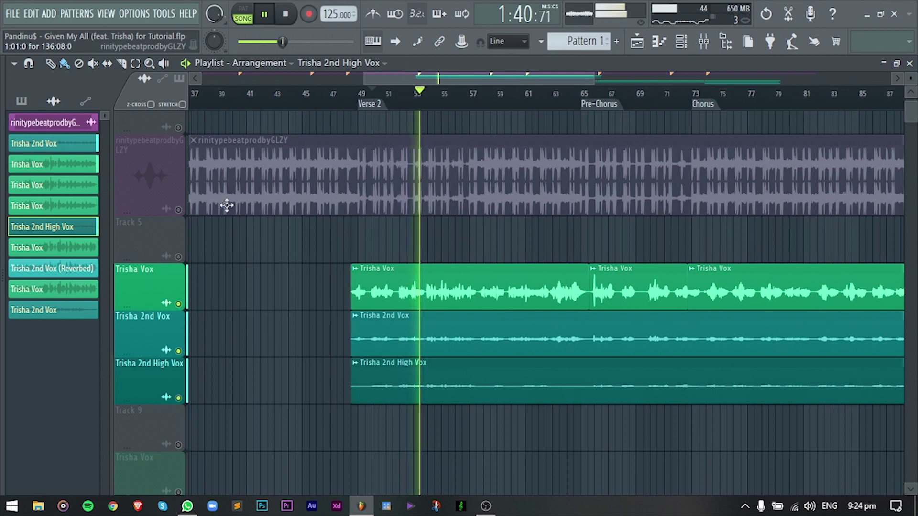
Step: Unmute the rinitypebeatprodbyGLZY beat track and listen to it with the Verse 2 vocals, then stop playback
{"action": "left_click", "coordinate": [179, 210]}
{"action": "scroll", "coordinate": [338, 266], "scroll_direction": "down", "scroll_amount": 4}
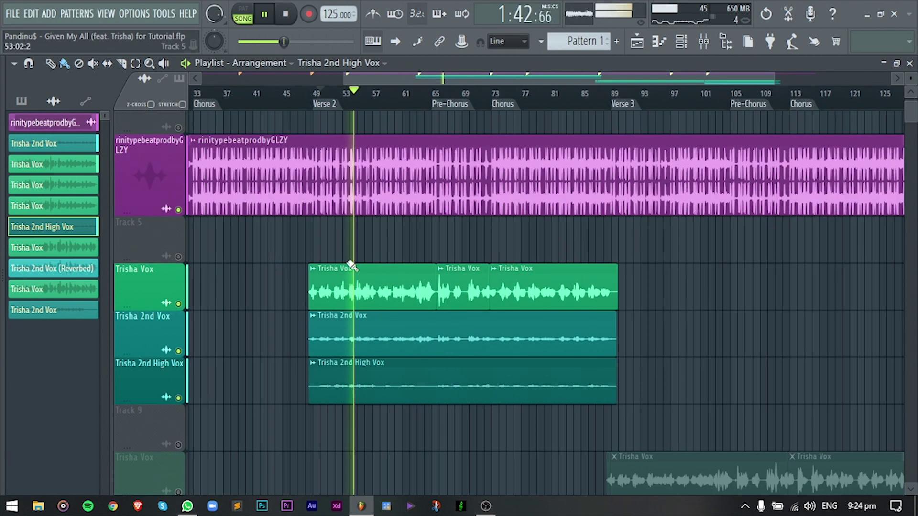
{"action": "scroll", "coordinate": [588, 266], "scroll_direction": "up", "scroll_amount": 3}
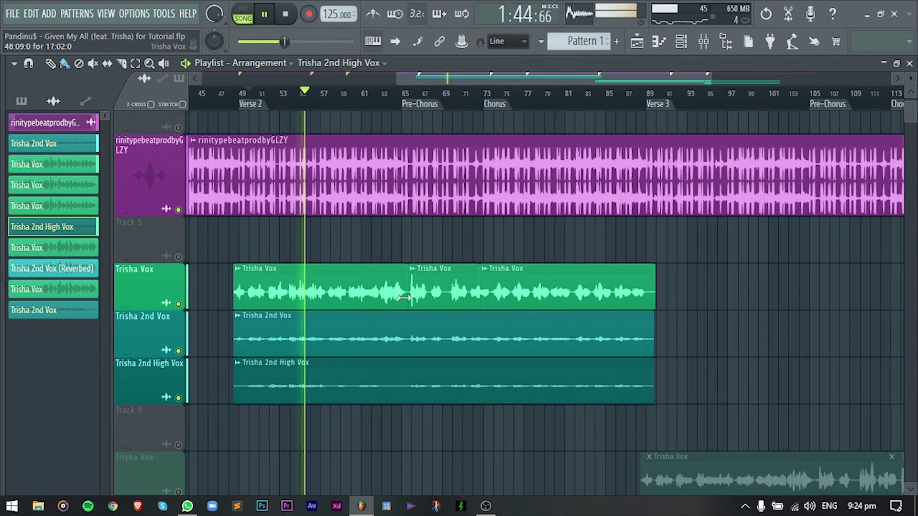
{"action": "scroll", "coordinate": [533, 273], "scroll_direction": "down", "scroll_amount": 2}
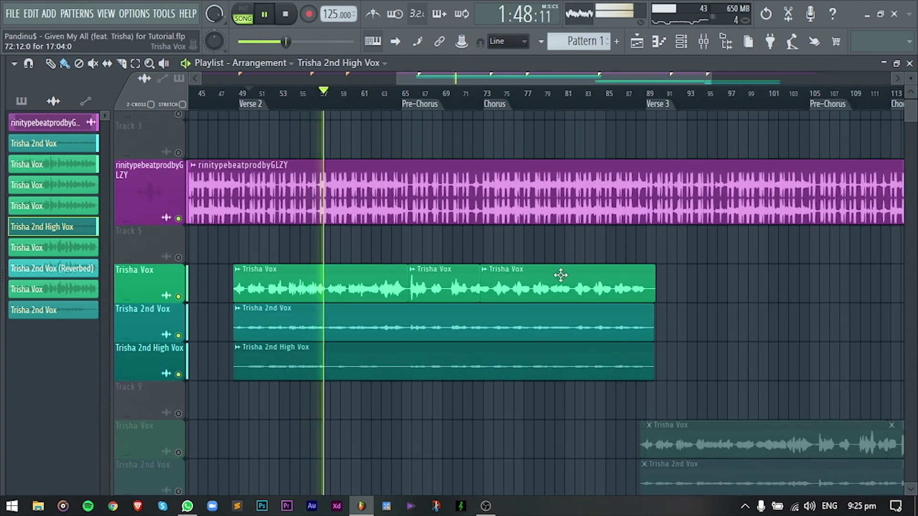
{"action": "key", "text": "space"}
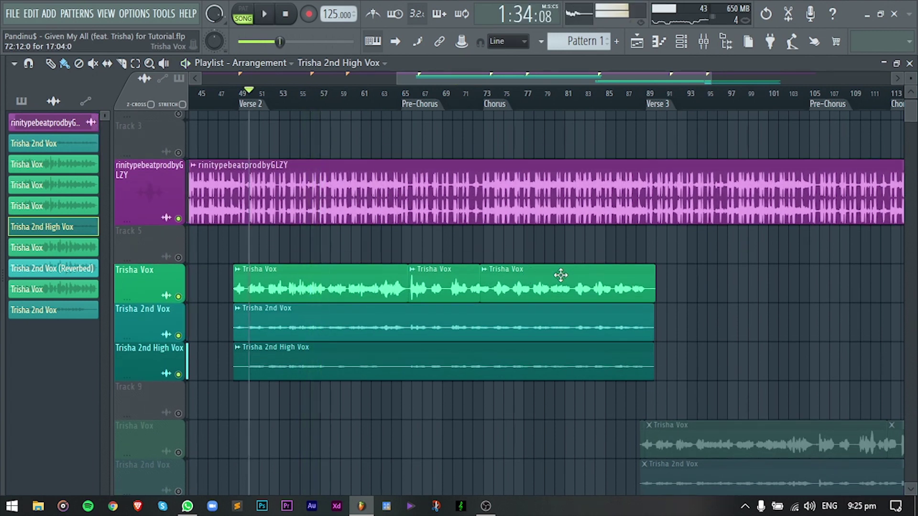
Step: Unmute the Verse 3 lead, 2nd Vox and reverbed 2nd Vox tracks in the playlist
{"action": "scroll", "coordinate": [468, 287], "scroll_direction": "down", "scroll_amount": 3}
{"action": "scroll", "coordinate": [845, 309], "scroll_direction": "up", "scroll_amount": 3}
{"action": "scroll", "coordinate": [478, 354], "scroll_direction": "down", "scroll_amount": 2}
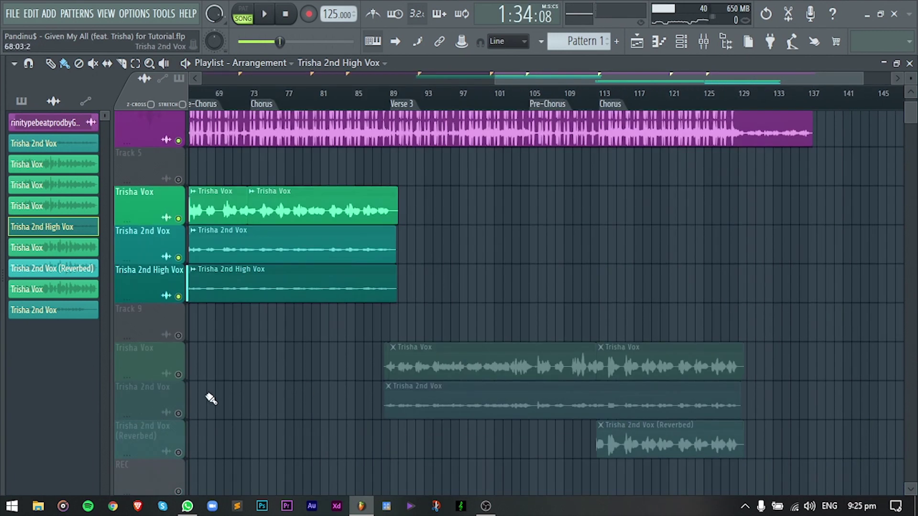
{"action": "right_click", "coordinate": [179, 375]}
{"action": "scroll", "coordinate": [768, 347], "scroll_direction": "up", "scroll_amount": 2}
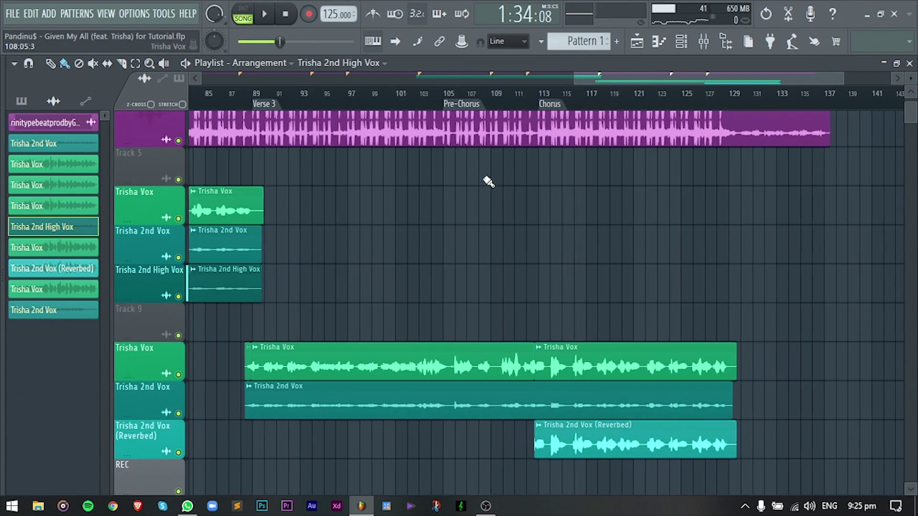
Step: Play the song from about bar 110 into the last Chorus and examine where the reverbed 2nd Vox clip enters
{"action": "left_click", "coordinate": [515, 98]}
{"action": "left_click", "coordinate": [504, 99]}
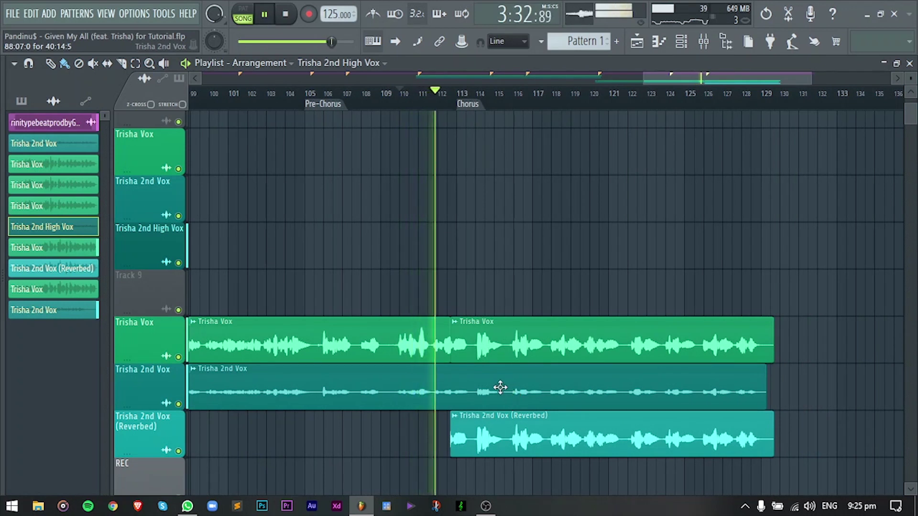
{"action": "scroll", "coordinate": [516, 389], "scroll_direction": "down", "scroll_amount": 1}
{"action": "scroll", "coordinate": [517, 387], "scroll_direction": "up", "scroll_amount": 1}
{"action": "scroll", "coordinate": [420, 416], "scroll_direction": "down", "scroll_amount": 3}
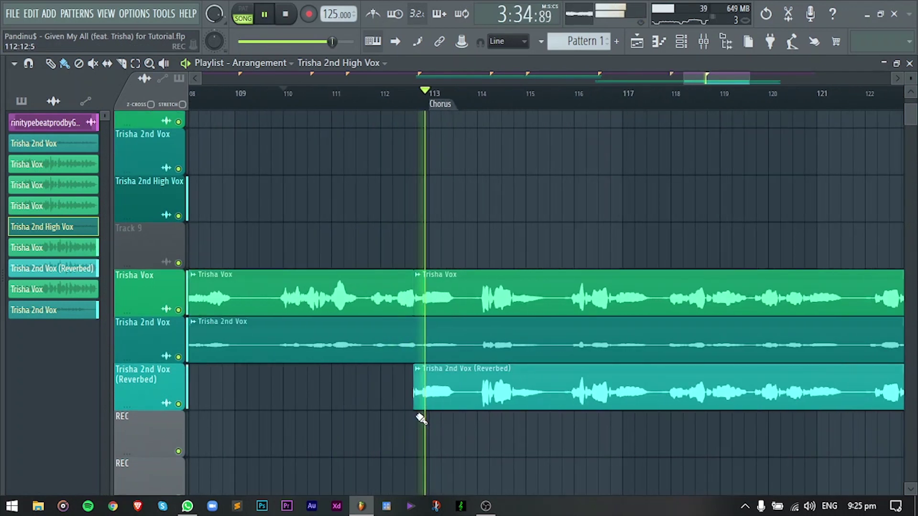
{"action": "scroll", "coordinate": [350, 417], "scroll_direction": "up", "scroll_amount": 2}
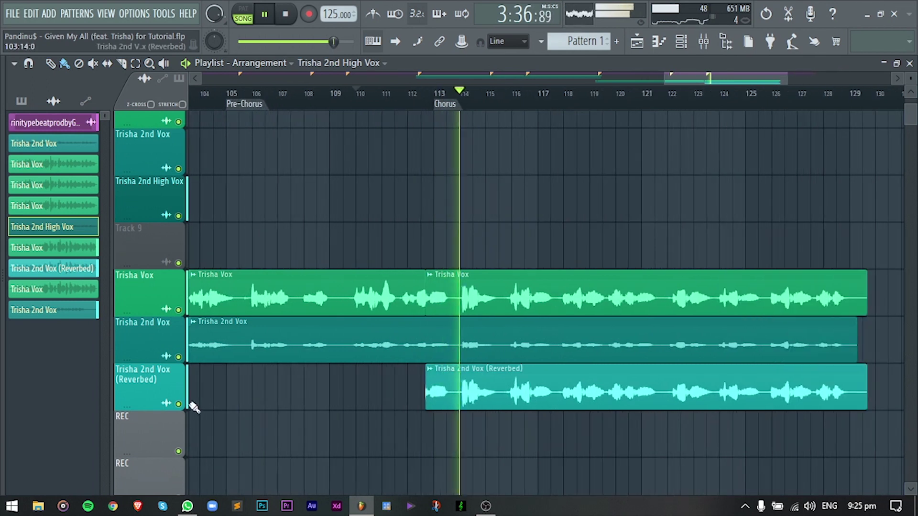
Step: Solo the reverbed 2nd Vox track during the last Chorus, then restore playback of all tracks
{"action": "right_click", "coordinate": [179, 404]}
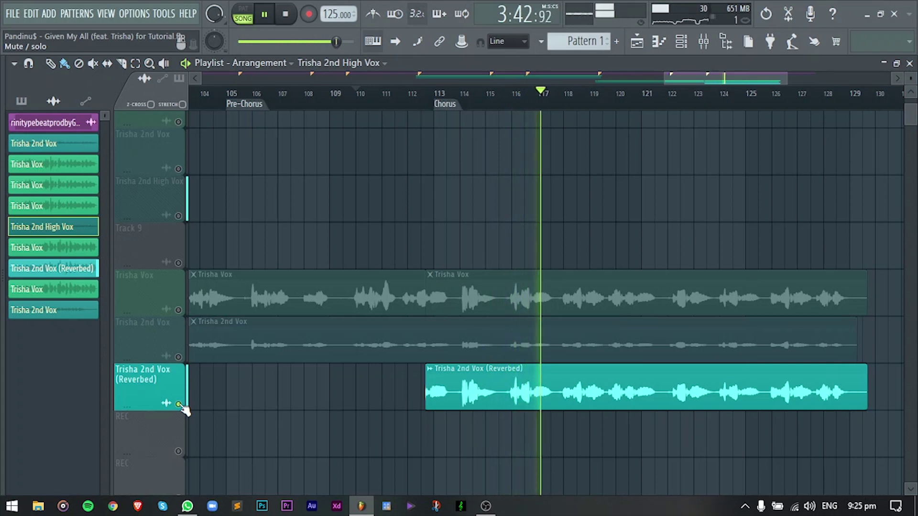
{"action": "right_click", "coordinate": [178, 404]}
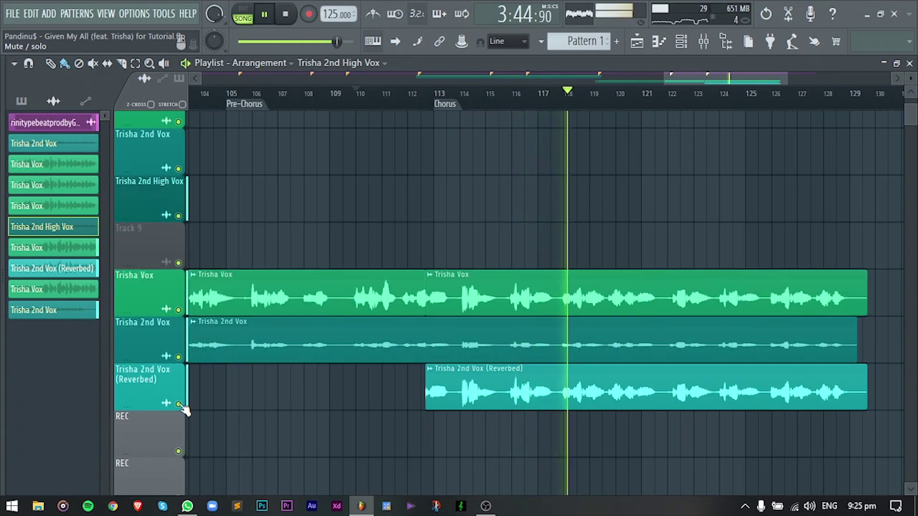
{"action": "scroll", "coordinate": [271, 402], "scroll_direction": "down", "scroll_amount": 2}
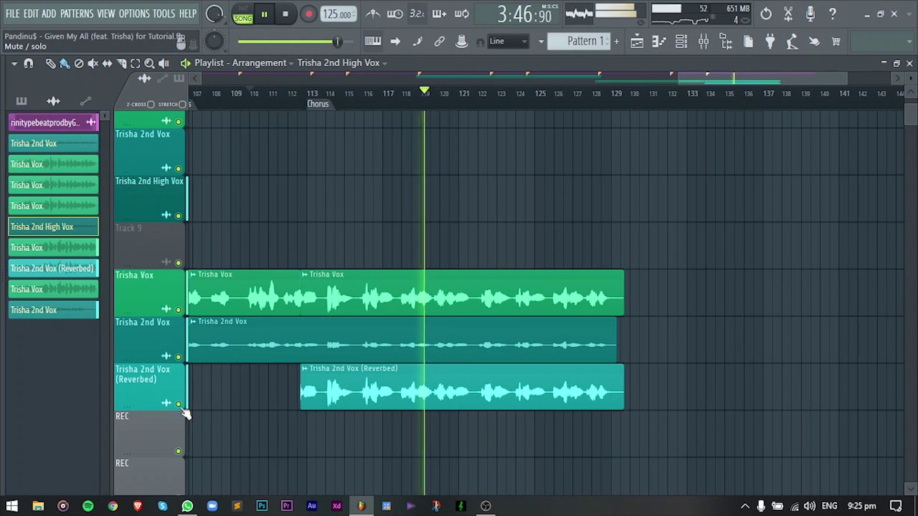
Step: Open ValhallaVintageVerb on the T R Vox mixer track and shrink and reposition its window to view its settings alongside the reverbed 2nd Vox clip
{"action": "right_click", "coordinate": [178, 404]}
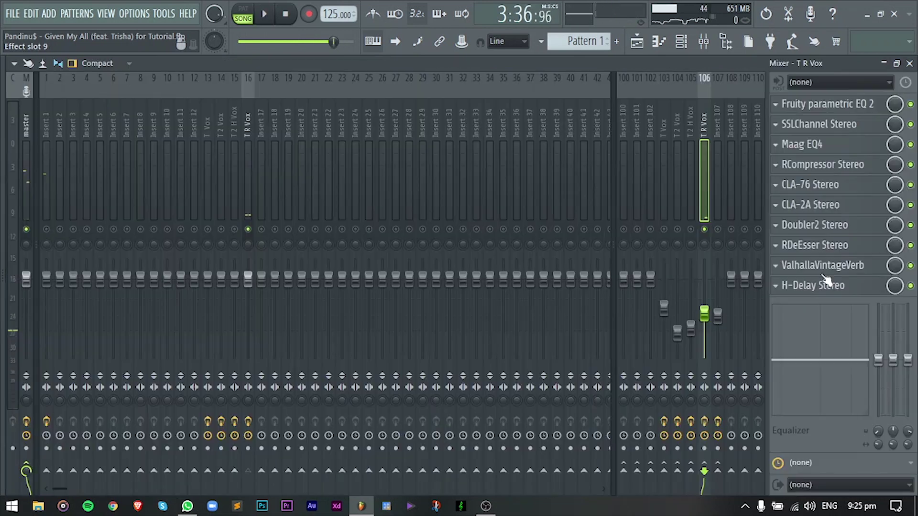
{"action": "left_click", "coordinate": [825, 272]}
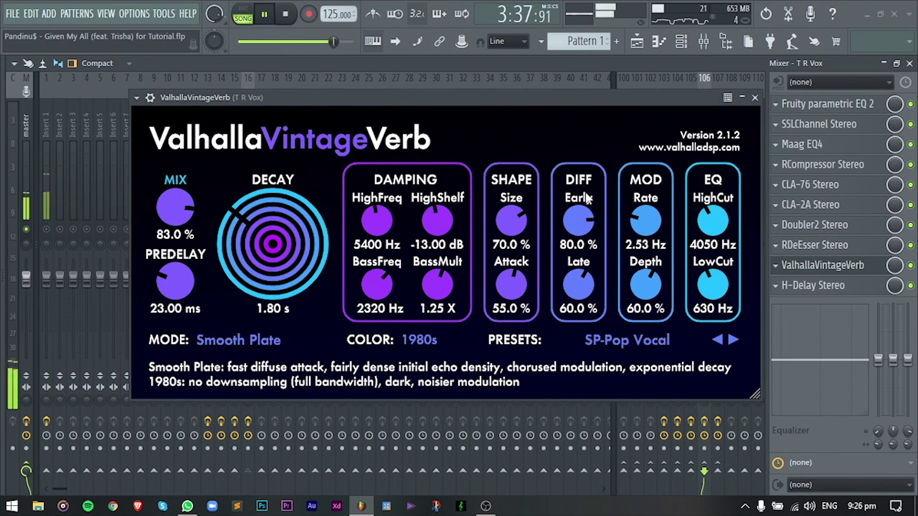
{"action": "left_click", "coordinate": [638, 44]}
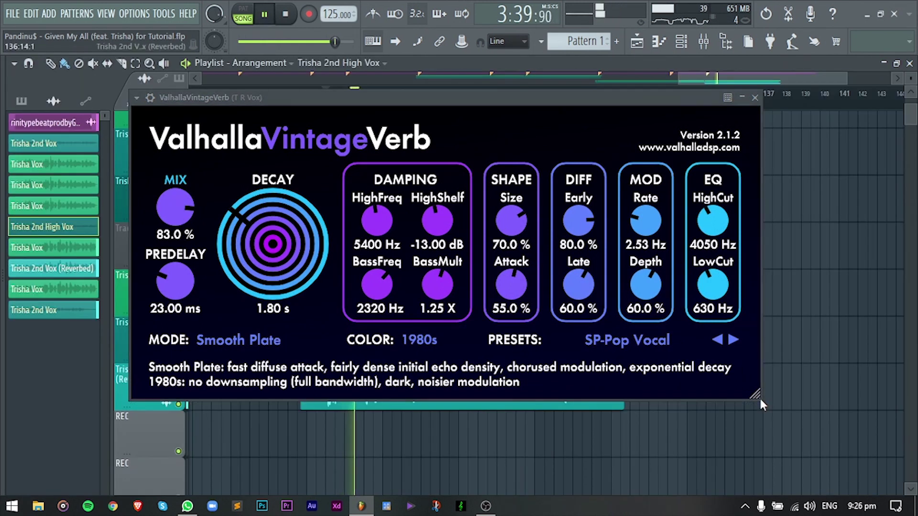
{"action": "left_click_drag", "start_coordinate": [756, 394], "coordinate": [616, 329]}
{"action": "left_click_drag", "start_coordinate": [327, 95], "coordinate": [565, 249]}
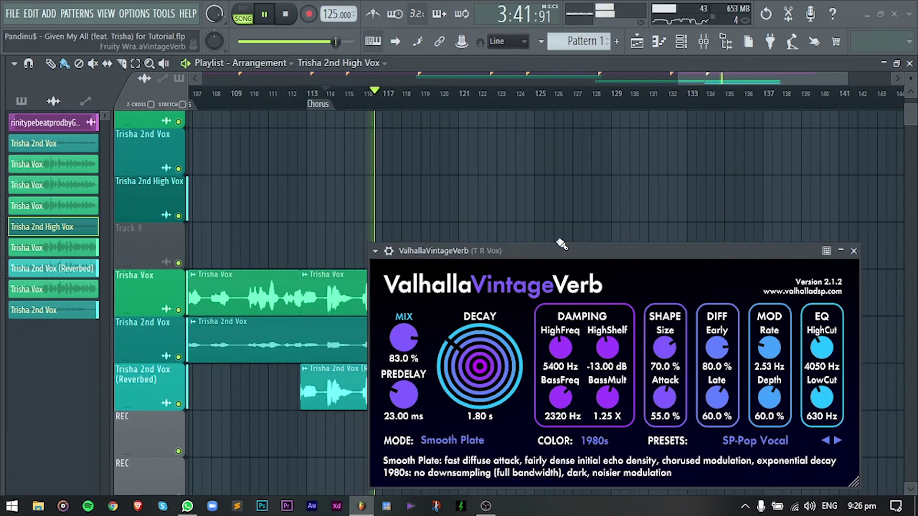
{"action": "scroll", "coordinate": [498, 168], "scroll_direction": "down", "scroll_amount": 4}
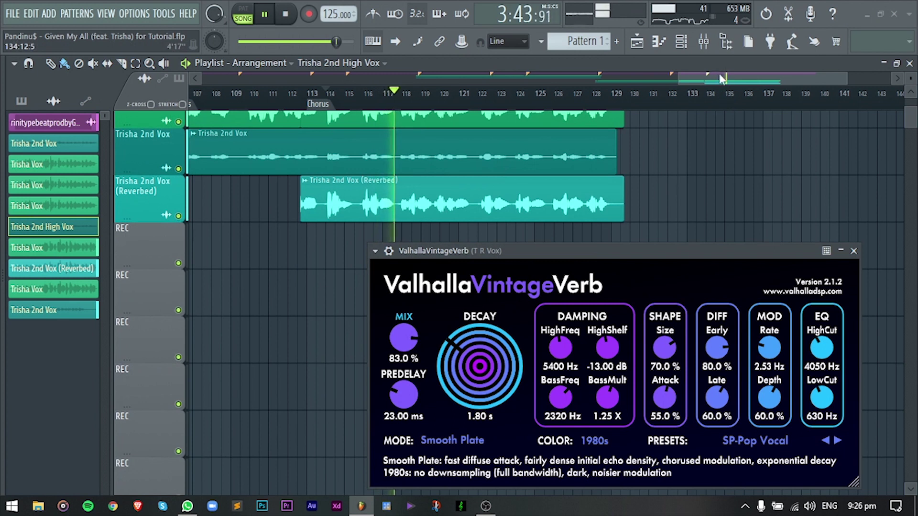
{"action": "left_click", "coordinate": [703, 42]}
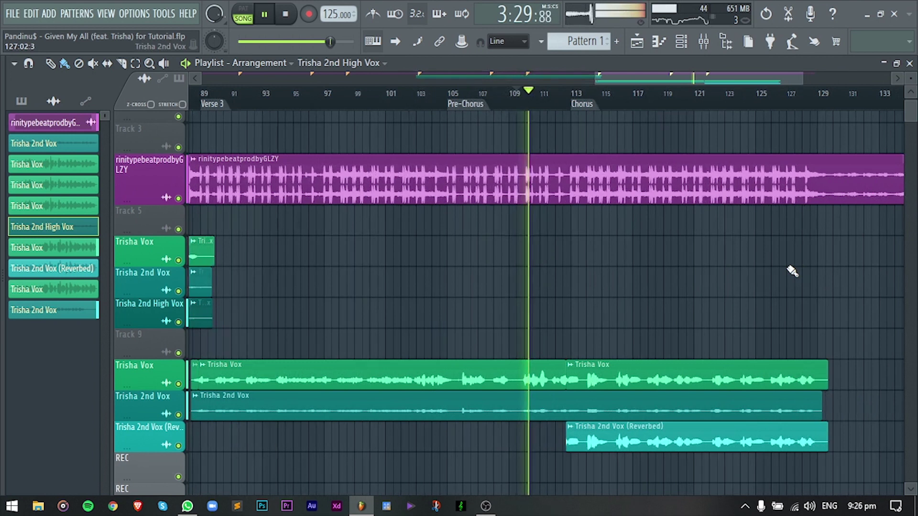
Step: Listen to the last Chorus with the beat and all Verse 3 vocal layers through its end, show the whole arrangement, and stop playback
{"action": "scroll", "coordinate": [723, 287], "scroll_direction": "up", "scroll_amount": 2, "text": "ctrl"}
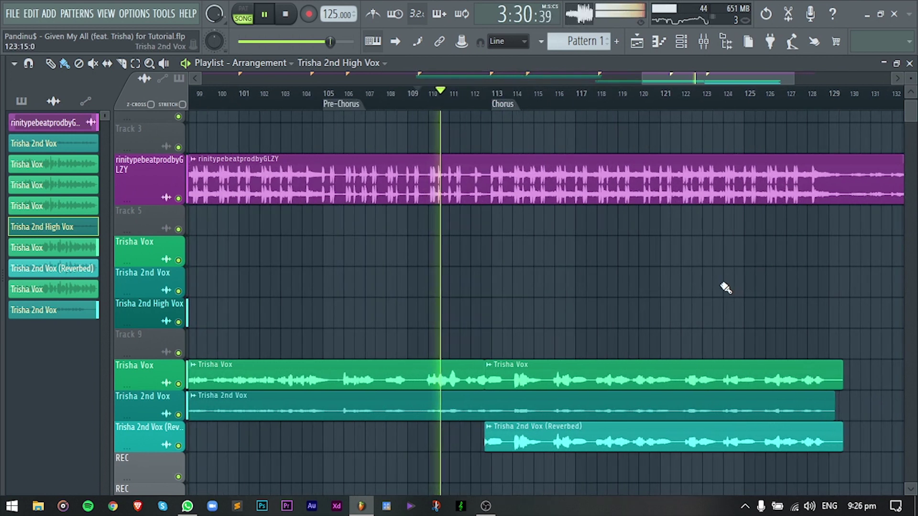
{"action": "scroll", "coordinate": [723, 286], "scroll_direction": "down", "scroll_amount": 2}
{"action": "scroll", "coordinate": [726, 289], "scroll_direction": "down", "scroll_amount": 6, "text": "ctrl"}
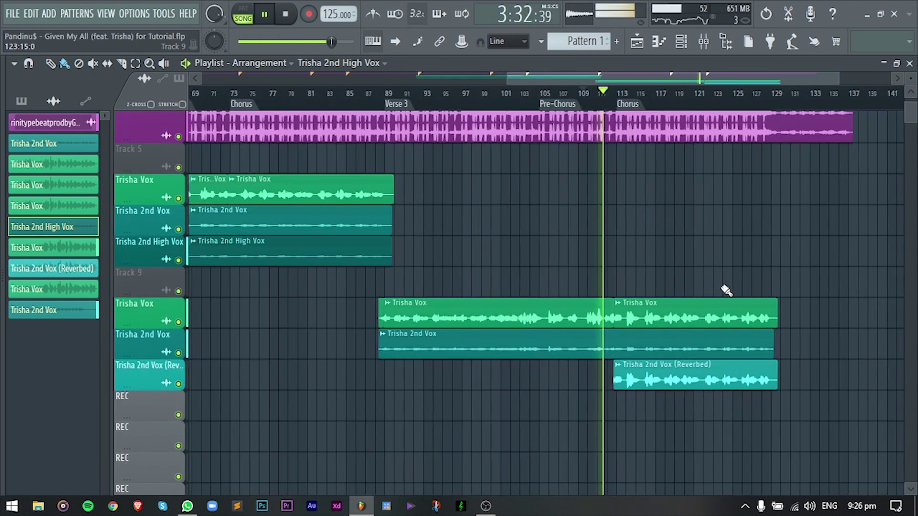
{"action": "scroll", "coordinate": [876, 307], "scroll_direction": "up", "scroll_amount": 2, "text": "ctrl"}
{"action": "scroll", "coordinate": [787, 321], "scroll_direction": "up", "scroll_amount": 2, "text": "ctrl"}
{"action": "scroll", "coordinate": [765, 324], "scroll_direction": "up", "scroll_amount": 3, "text": "alt"}
{"action": "scroll", "coordinate": [735, 329], "scroll_direction": "down", "scroll_amount": 4, "text": "alt"}
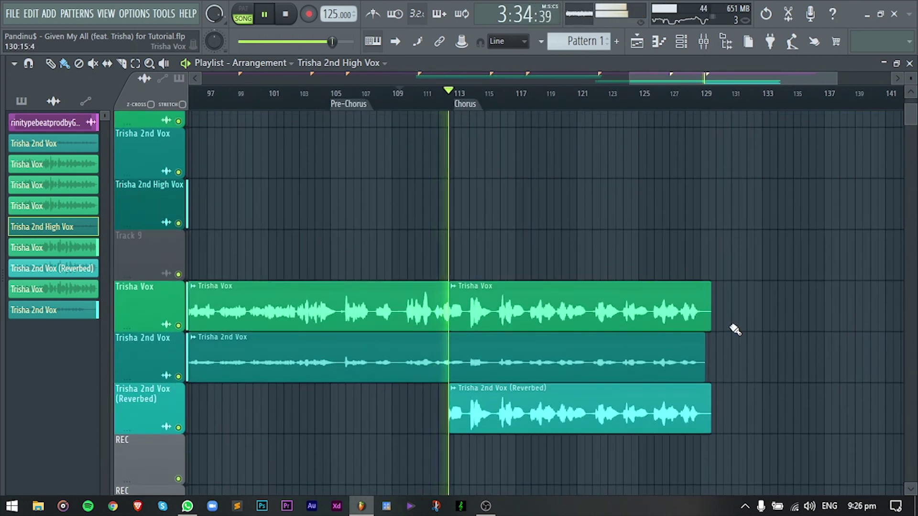
{"action": "scroll", "coordinate": [735, 329], "scroll_direction": "up", "scroll_amount": 1, "text": "alt"}
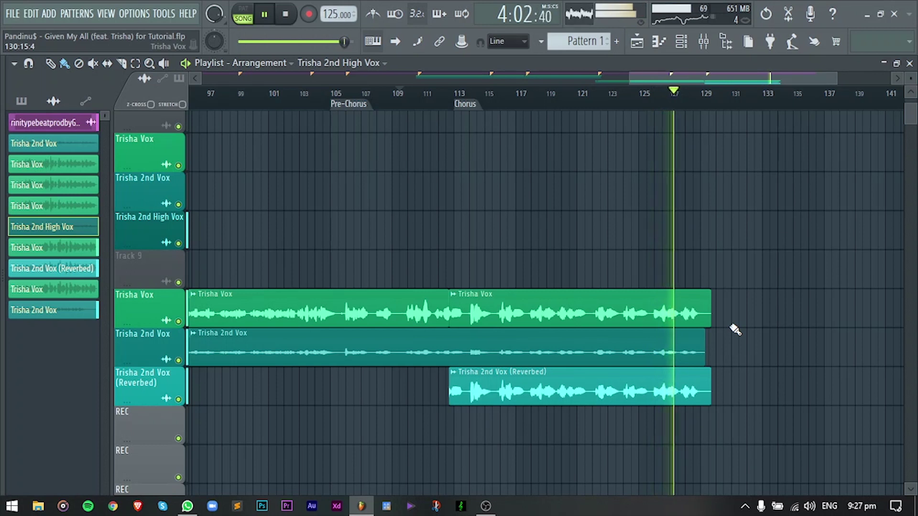
{"action": "right_click", "coordinate": [794, 332], "text": "ctrl"}
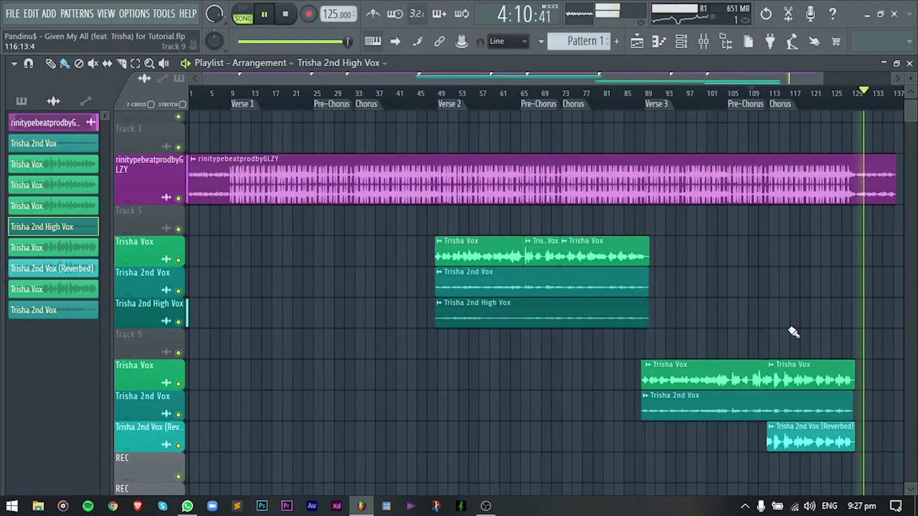
{"action": "key", "text": "space"}
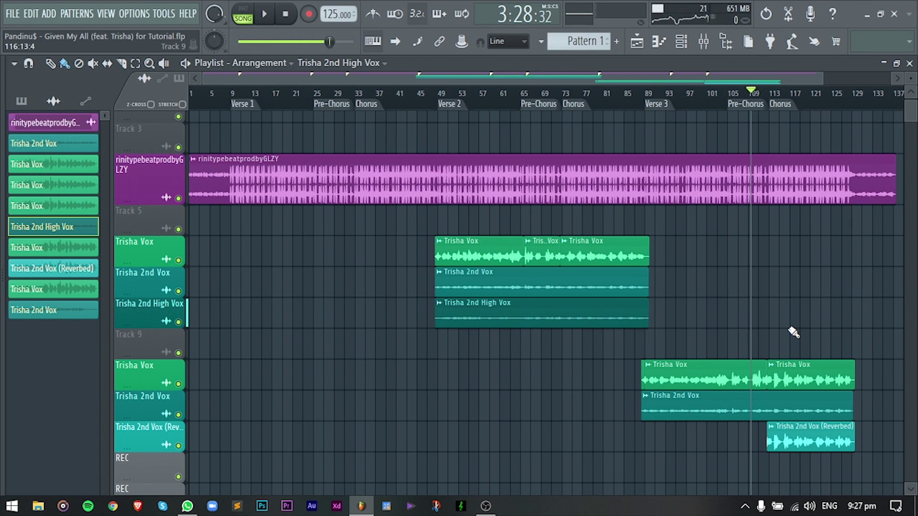